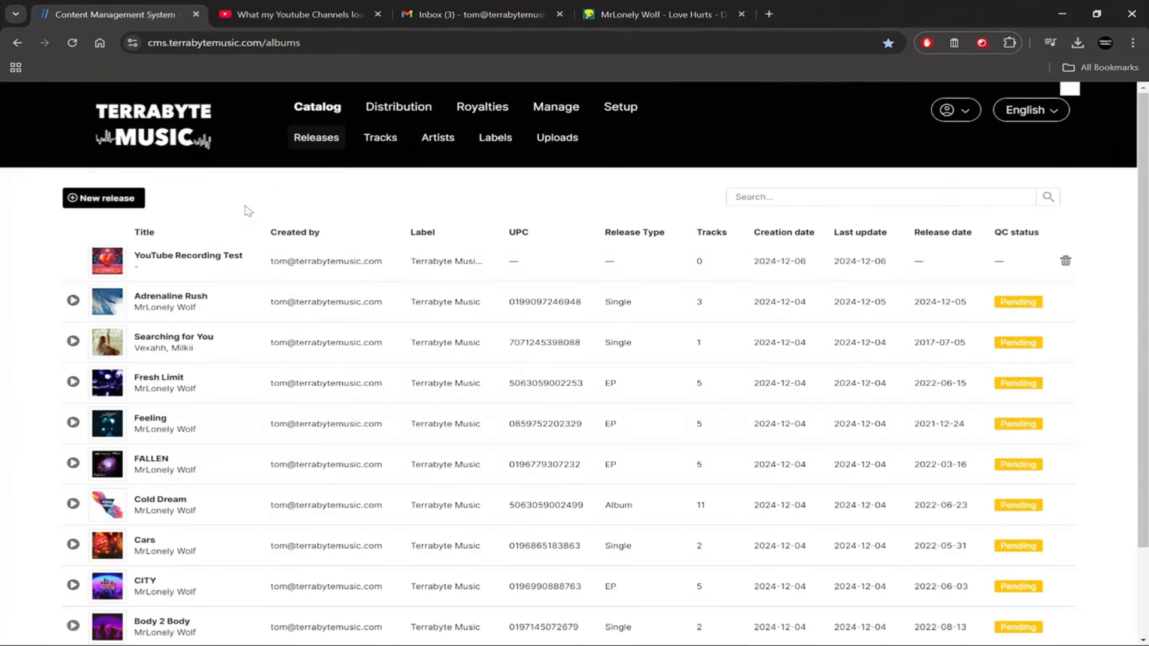
# - Create a new release titled "Love Hurts"
pyautogui.click(98, 204)
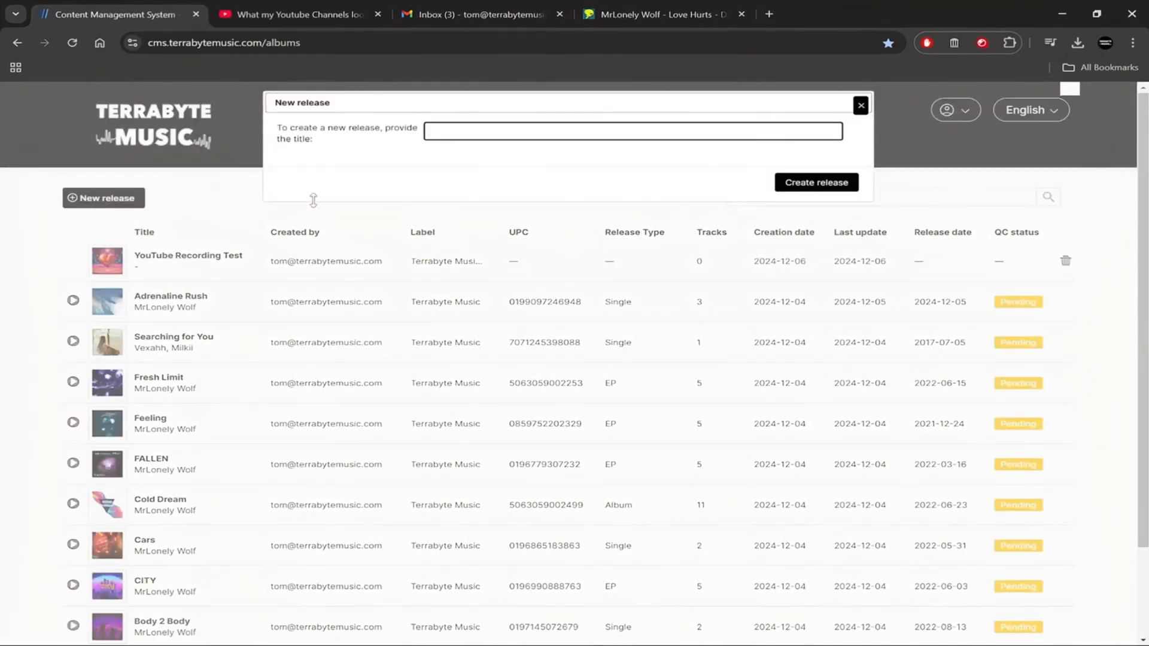
pyautogui.write('Love Hurts')
pyautogui.click(788, 187)
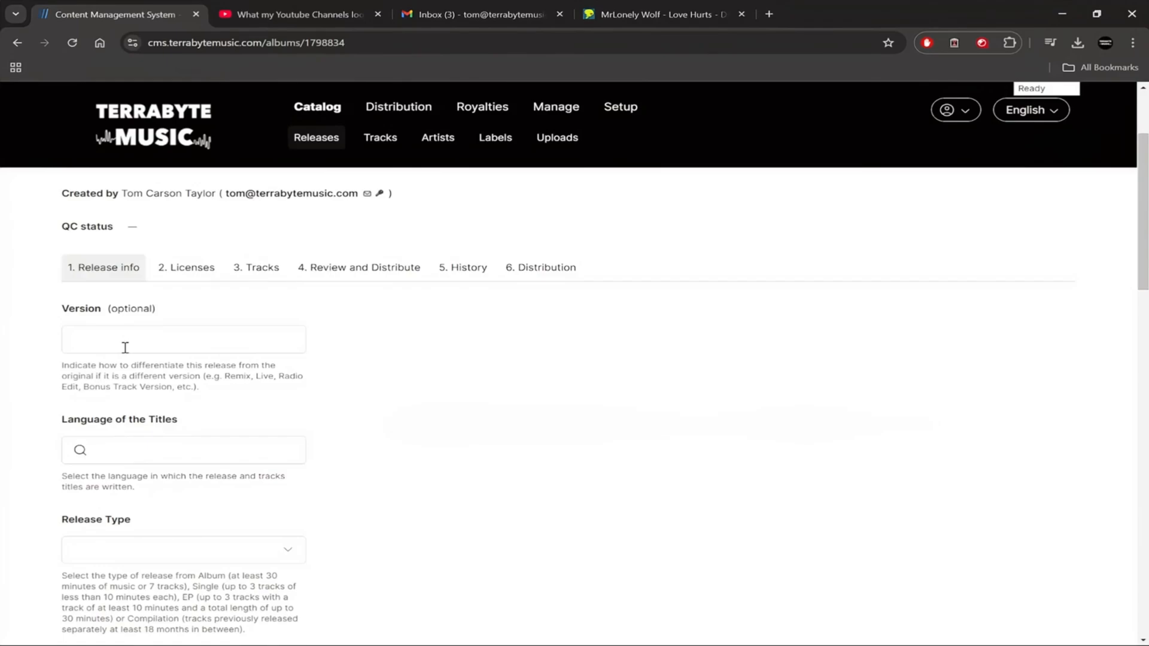
# - Set the language of the titles to English and the release type to Single
pyautogui.click(123, 459)
pyautogui.scroll(-2, 240, 359)
pyautogui.click(236, 418)
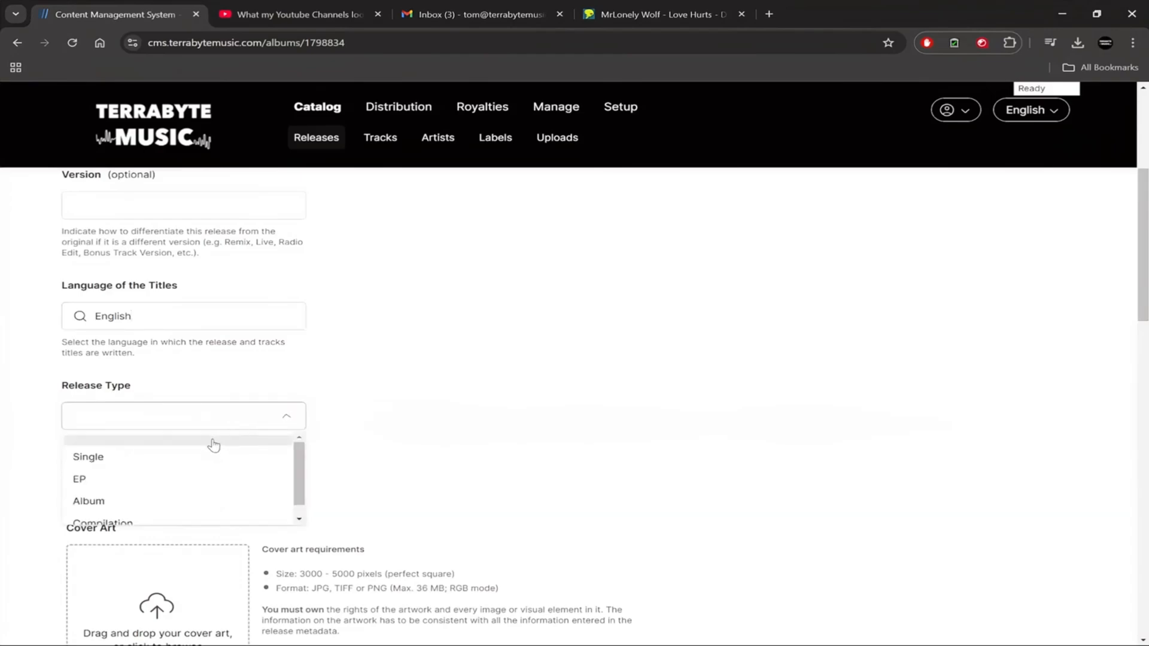
pyautogui.click(206, 458)
# - Upload the heart artwork image as the release's cover art
pyautogui.scroll(-3, 283, 486)
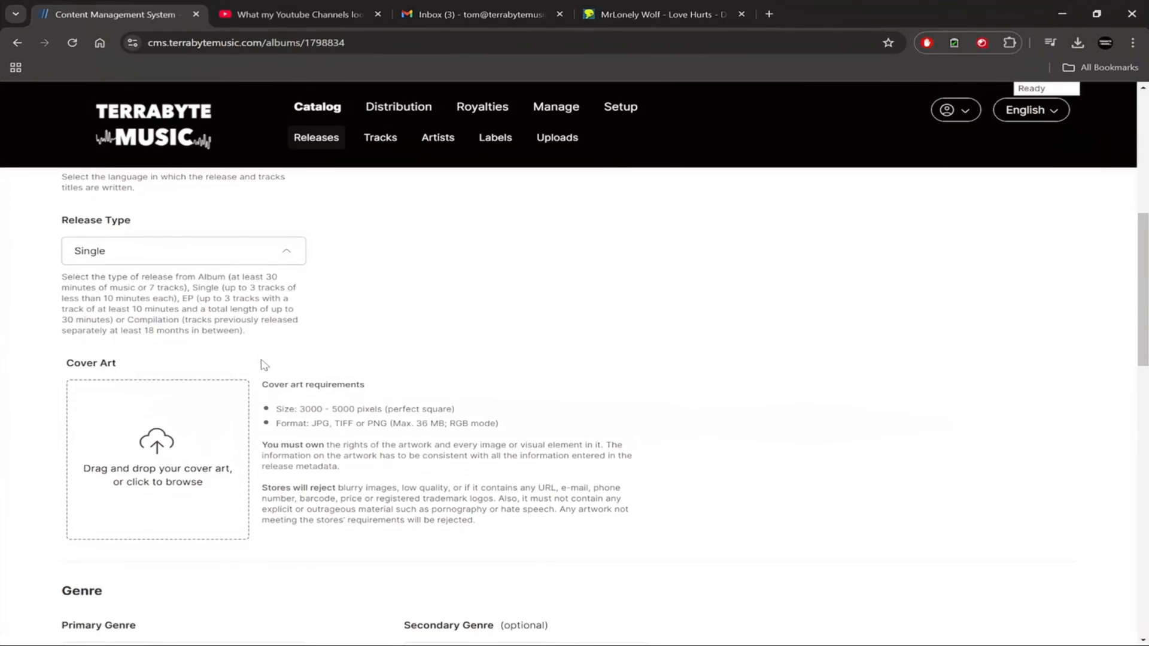
pyautogui.click(198, 437)
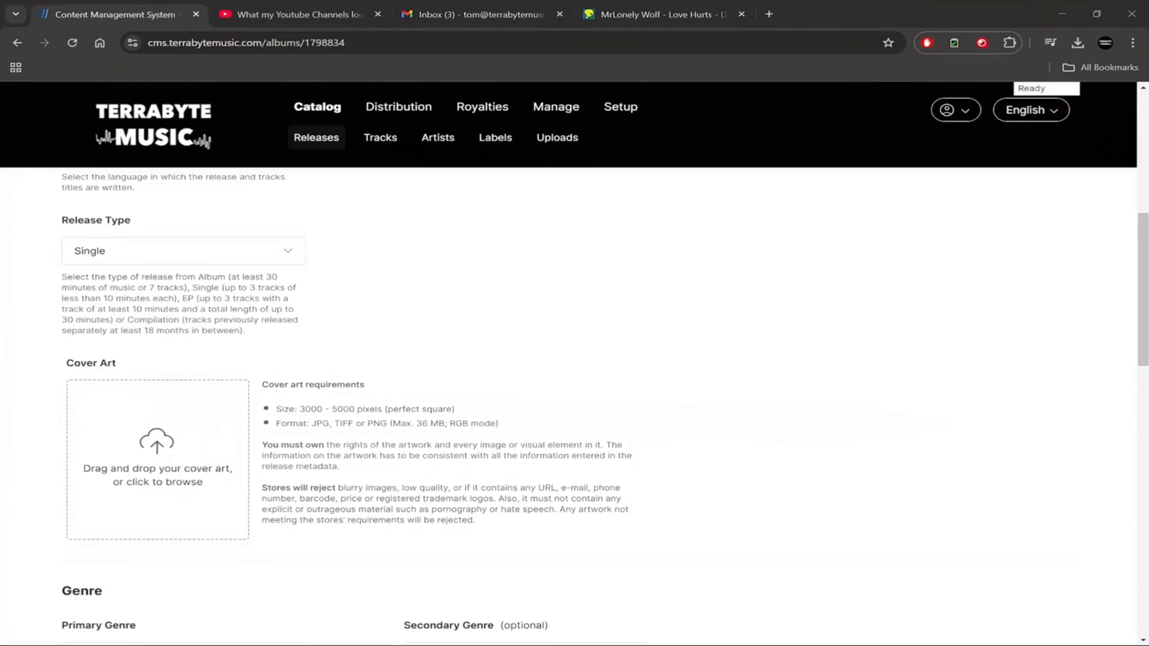
pyautogui.click(430, 313)
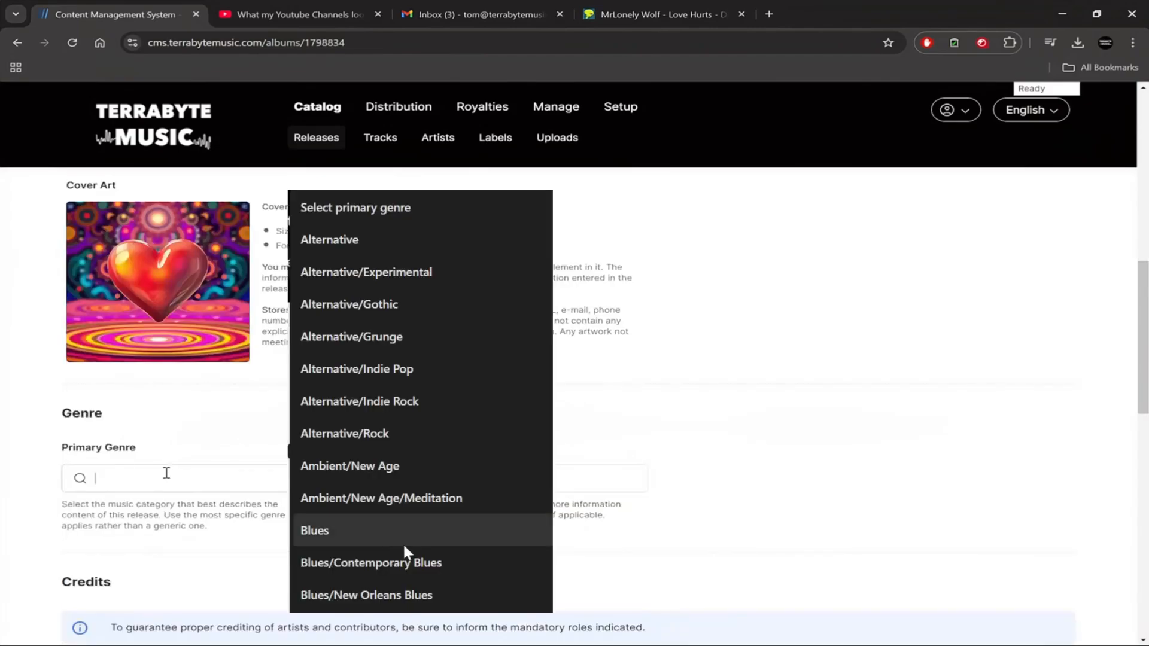
# - Set the release's primary genre to Pop and its secondary genre to Funk/R&B
pyautogui.write('pop')
pyautogui.scroll(-15, 404, 543)
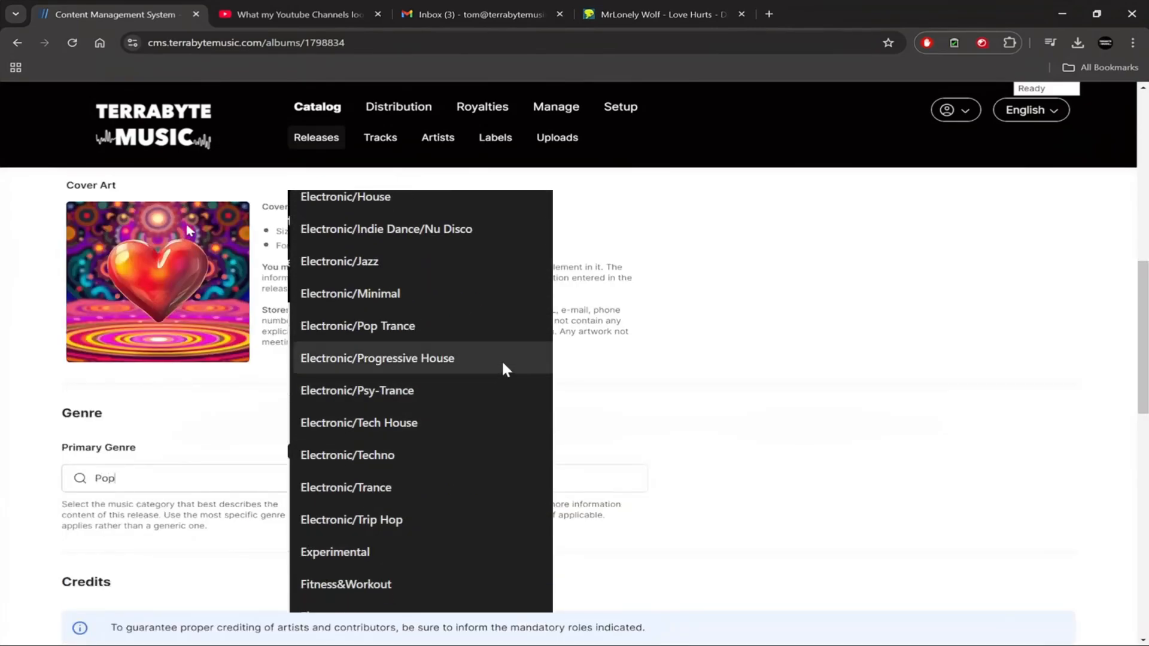
pyautogui.scroll(-5, 213, 495)
# - Credit MrLonely Wolf as Primary Artist and Producer, and add the composer's full name in the Composer role
pyautogui.click(211, 495)
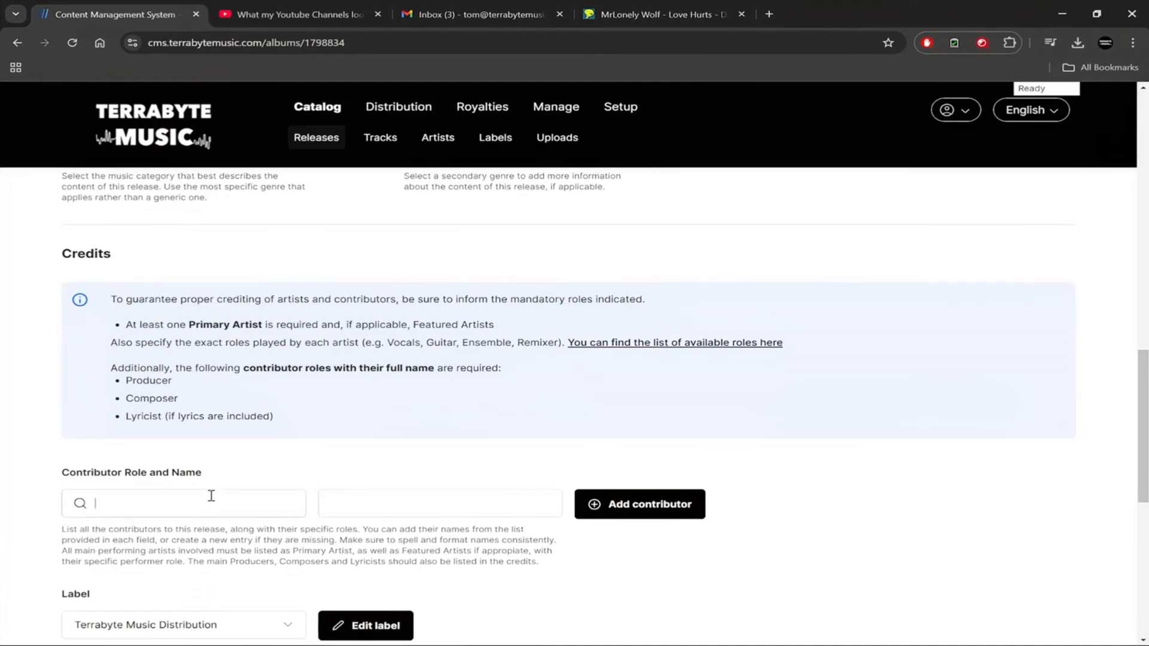
pyautogui.click(386, 207)
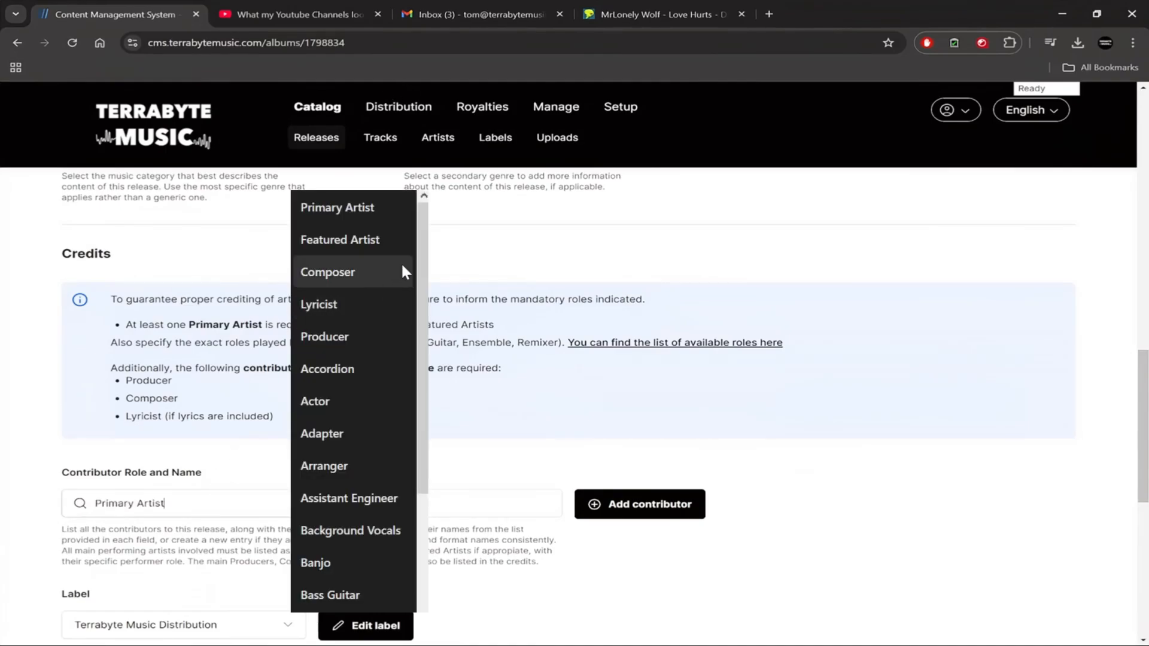
pyautogui.moveTo(422, 251); pyautogui.dragTo(423, 295)
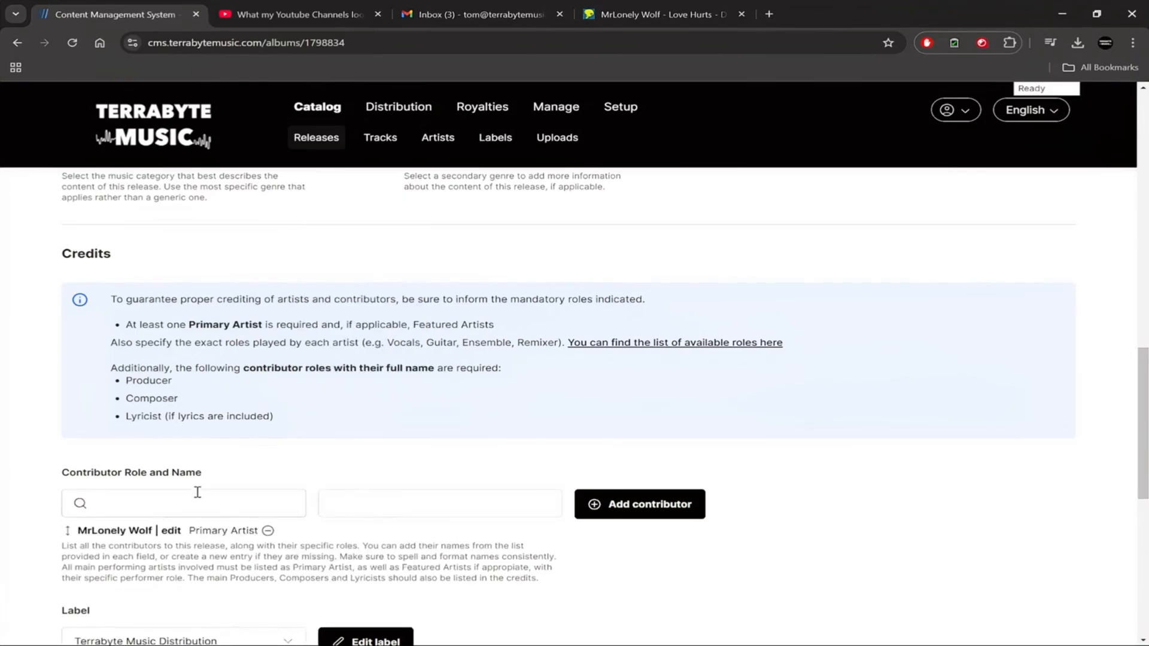
pyautogui.write('Producer')
pyautogui.click(194, 508)
pyautogui.write('com')
# - Add the composer's full name as a contributor in the Lyricist role as well
pyautogui.click(334, 509)
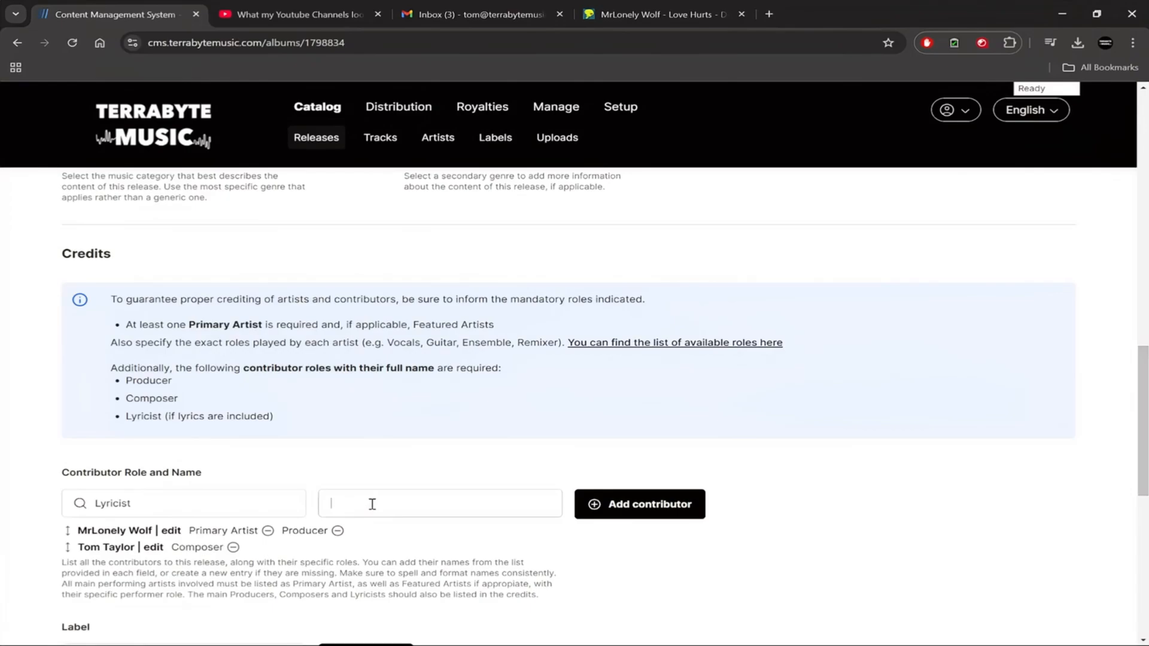
pyautogui.write('Tom')
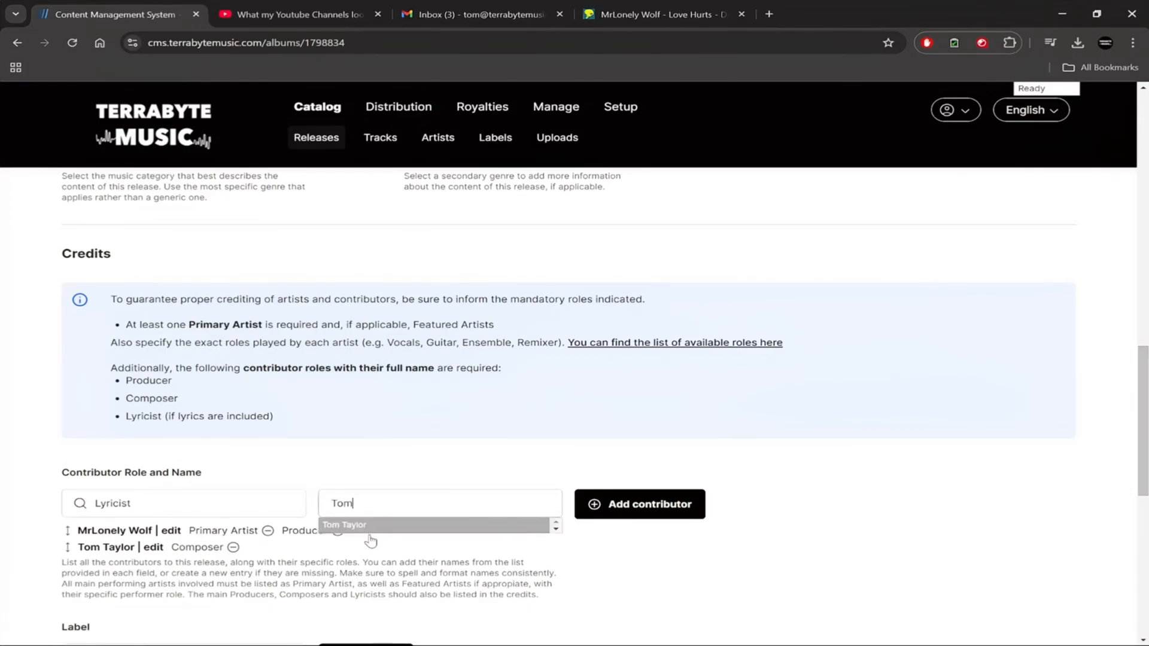
pyautogui.click(370, 527)
pyautogui.click(651, 503)
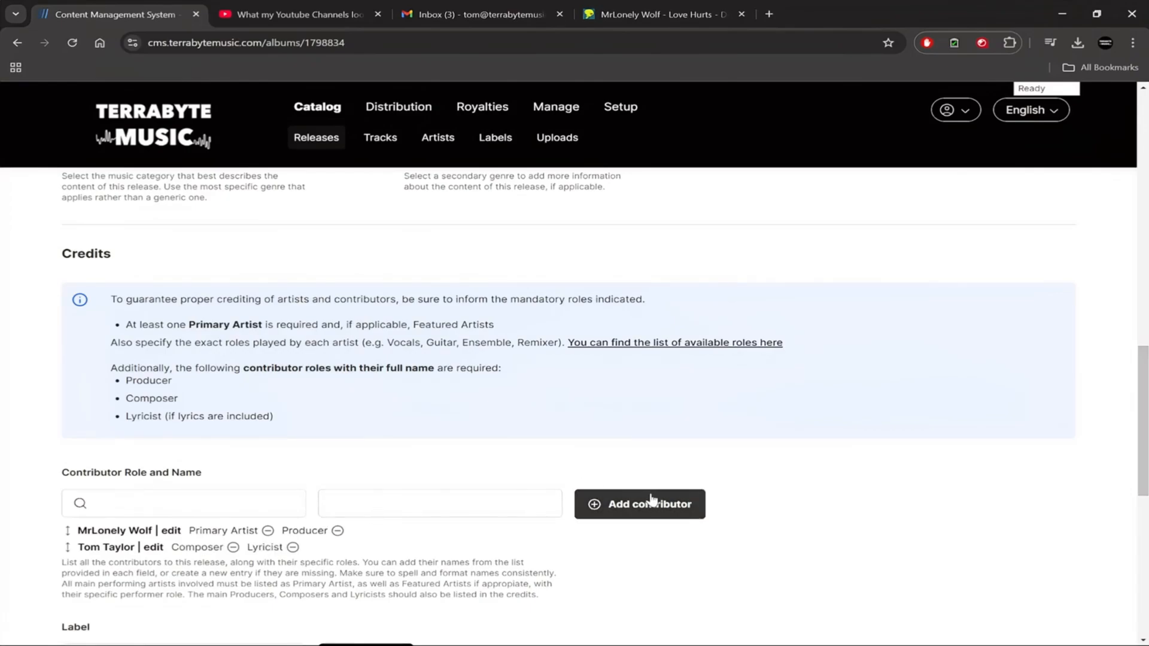
# - Add the remaining contributor credits, from Programming to Mastering Engineer, with Terrabyte Music Publishing as Publisher, and set the label to Terrabyte Music
pyautogui.click(257, 508)
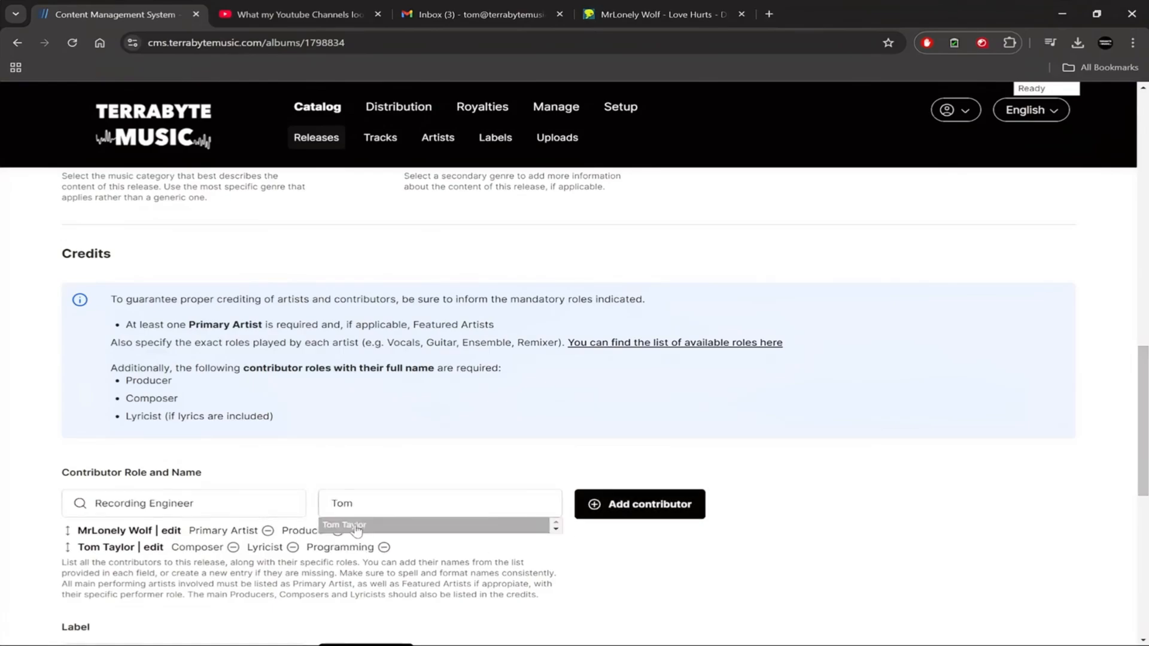
pyautogui.click(356, 527)
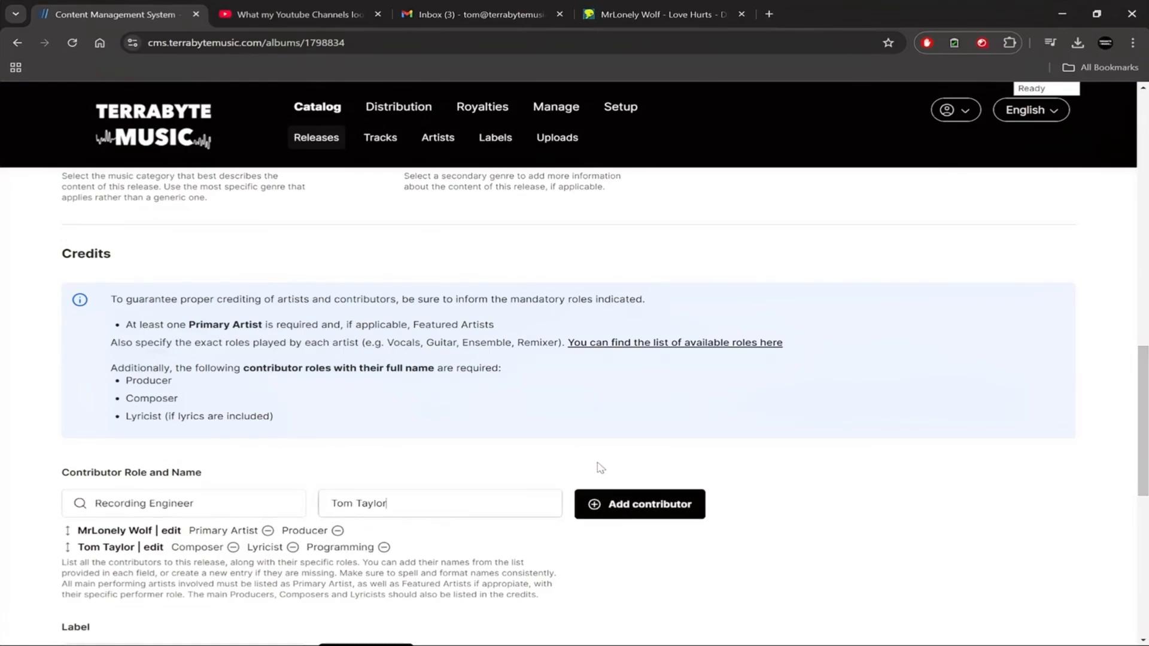
pyautogui.click(605, 518)
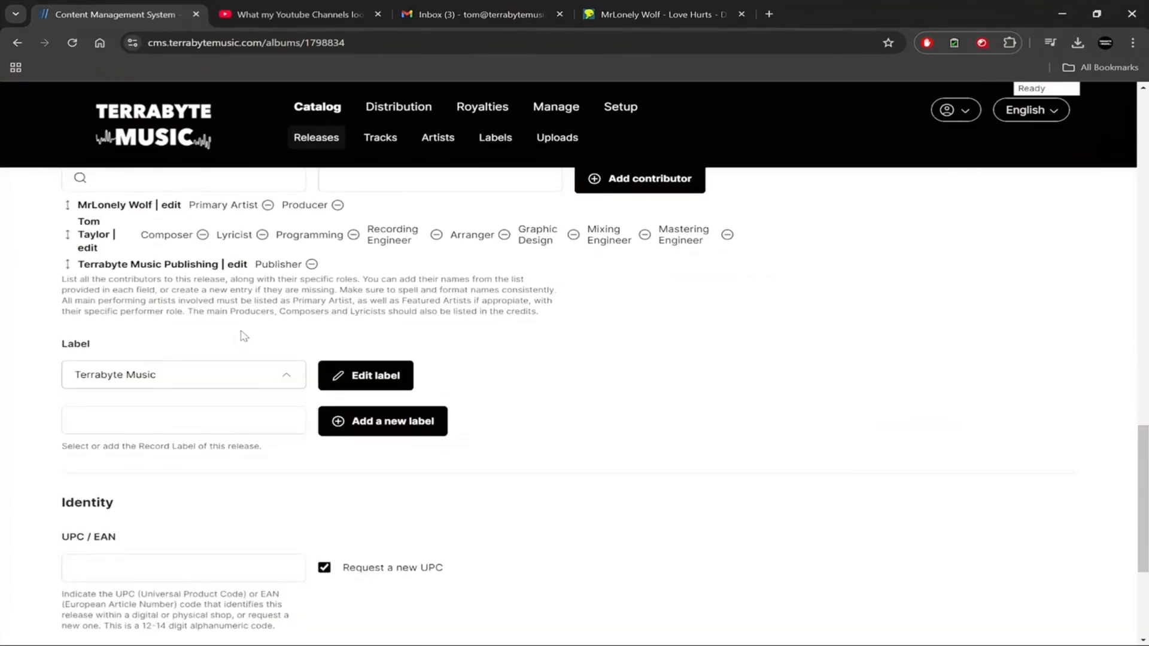
# - Review the contributor credits and genres entered for the release, and look through the available record labels
pyautogui.scroll(3, 244, 335)
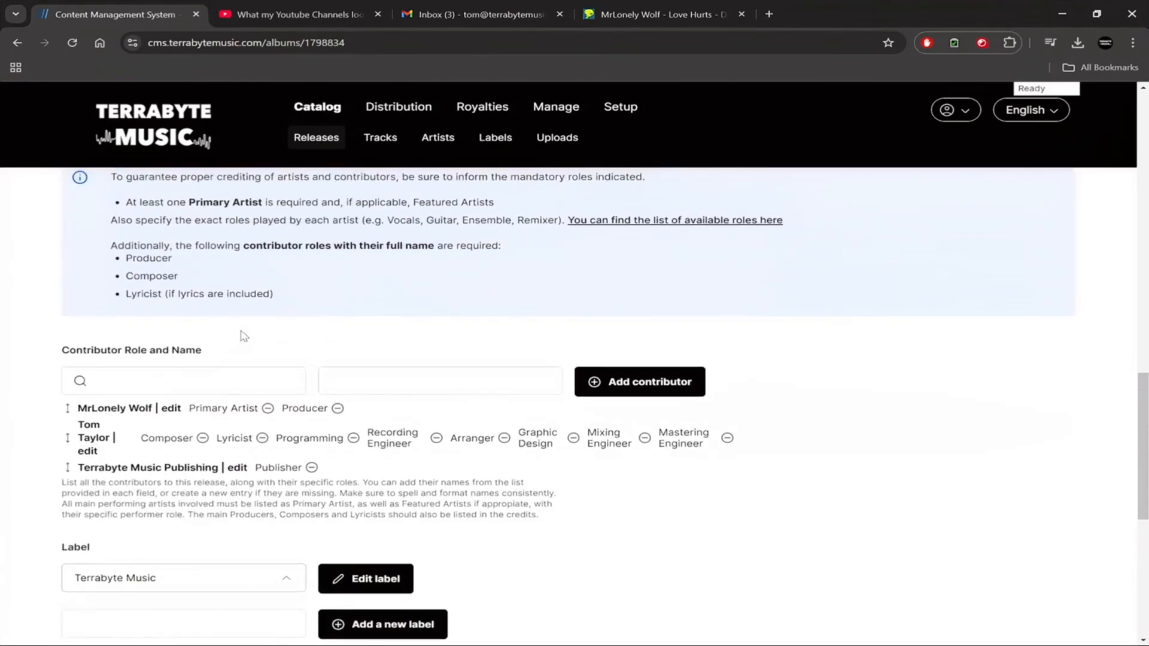
pyautogui.scroll(-2, 244, 336)
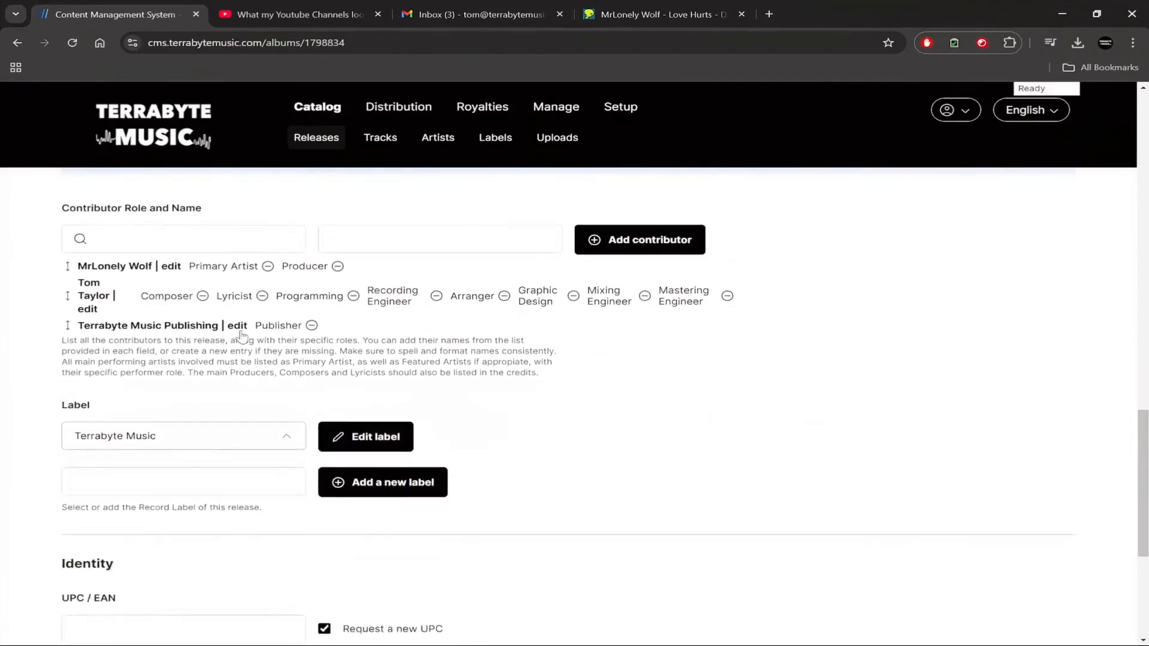
pyautogui.click(237, 442)
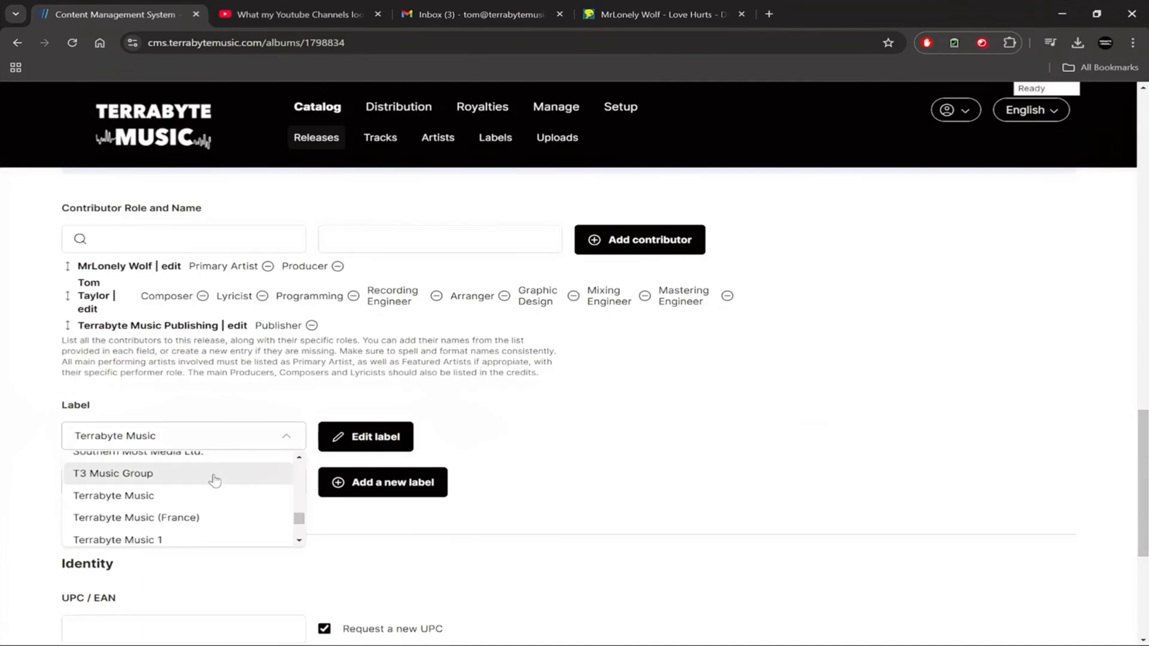
pyautogui.scroll(15, 192, 511)
pyautogui.scroll(5, 196, 512)
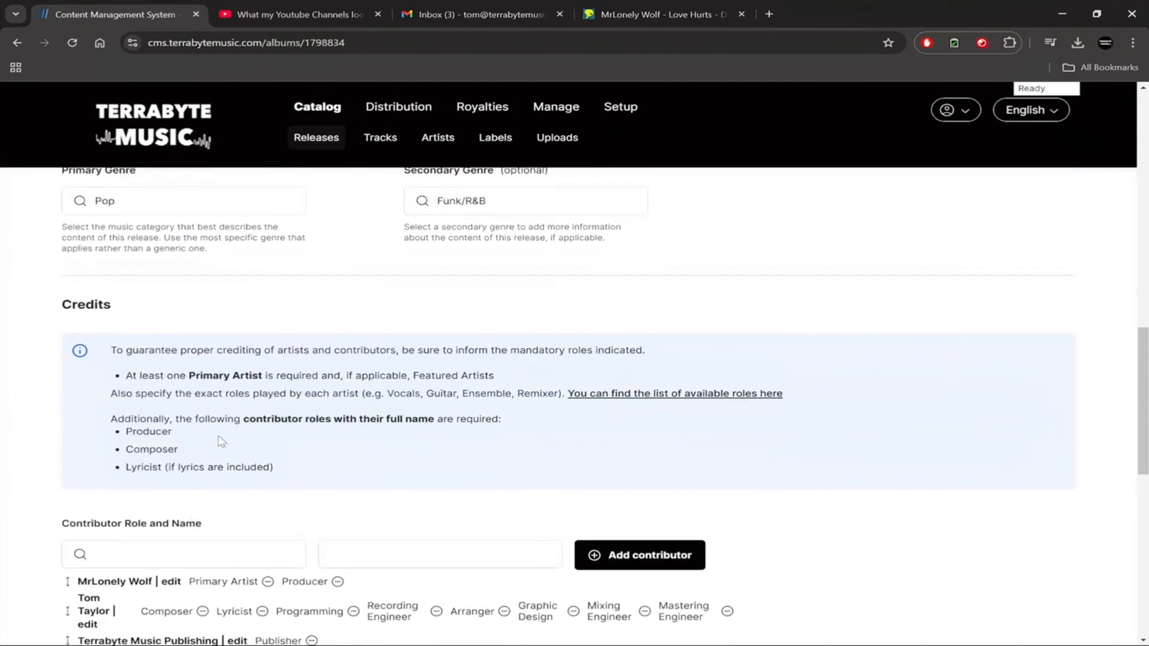
pyautogui.scroll(-8, 238, 433)
pyautogui.click(529, 335)
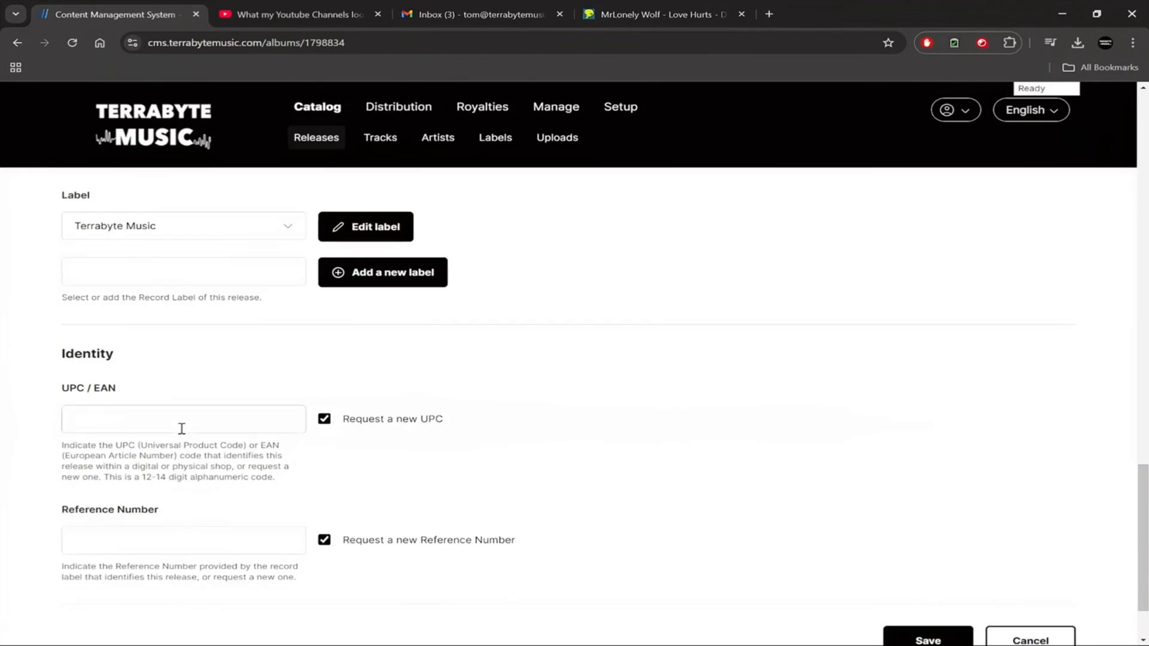
# - Paste the release's code into the UPC / EAN field and toggle the request for a new UPC
pyautogui.hotkey('ctrl', 'v')
pyautogui.click(400, 421)
pyautogui.scroll(-1, 428, 435)
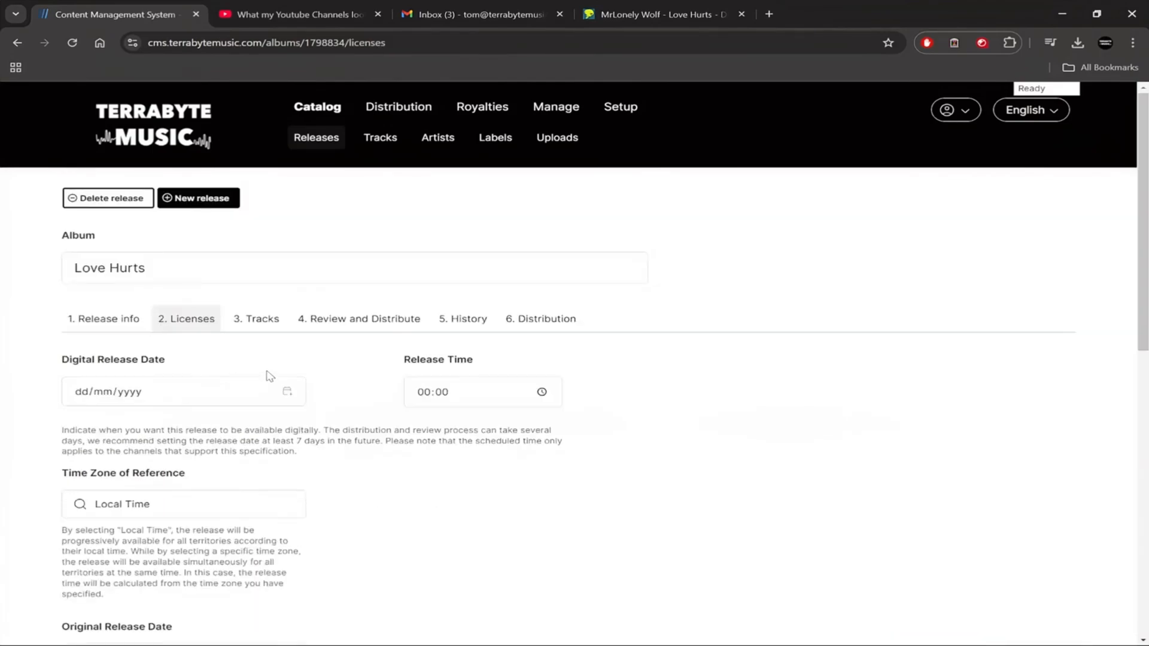
# - Set both the digital release date and the original release date to 10/01/2025 in the release's licenses
pyautogui.scroll(-1, 290, 356)
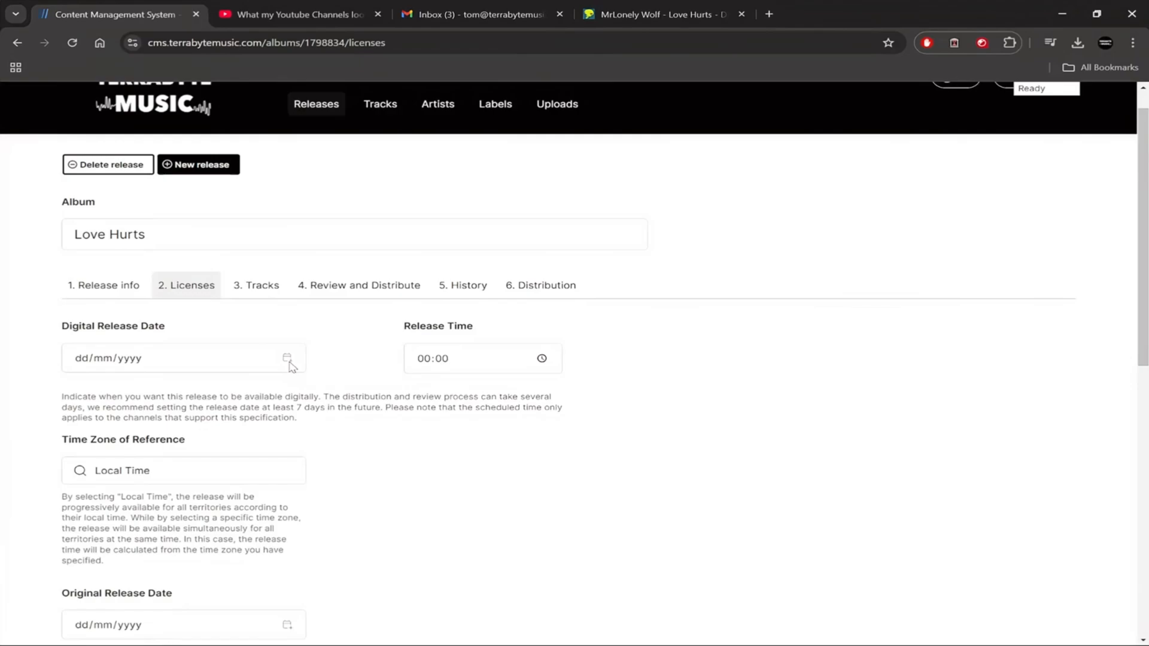
pyautogui.click(287, 359)
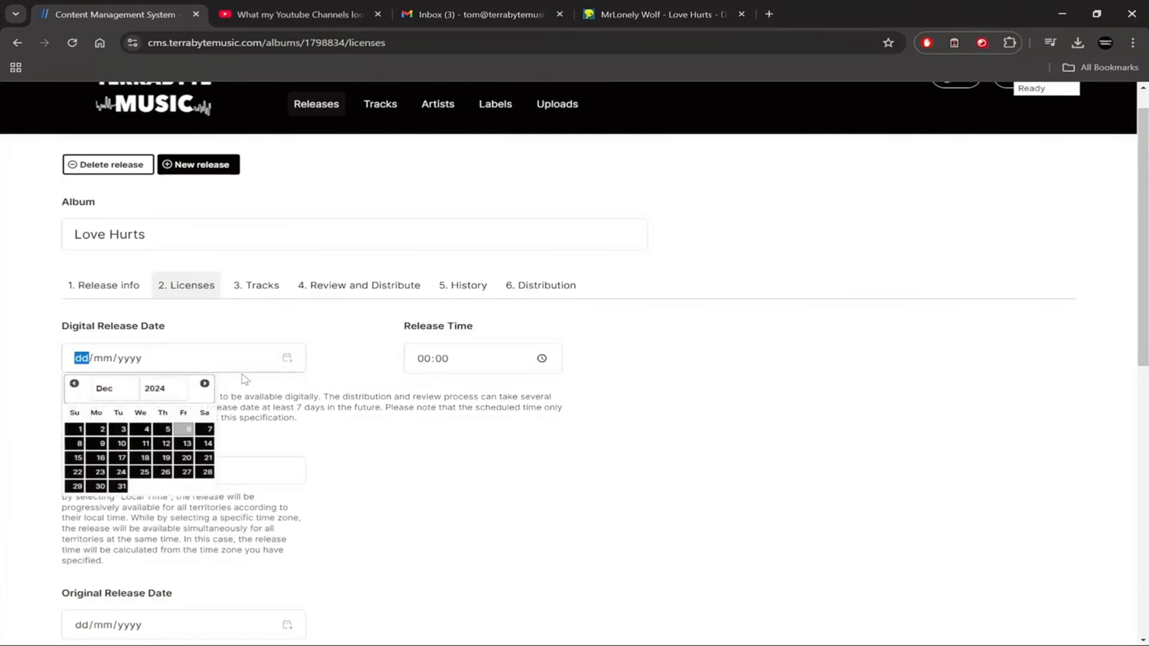
pyautogui.click(203, 382)
pyautogui.click(176, 446)
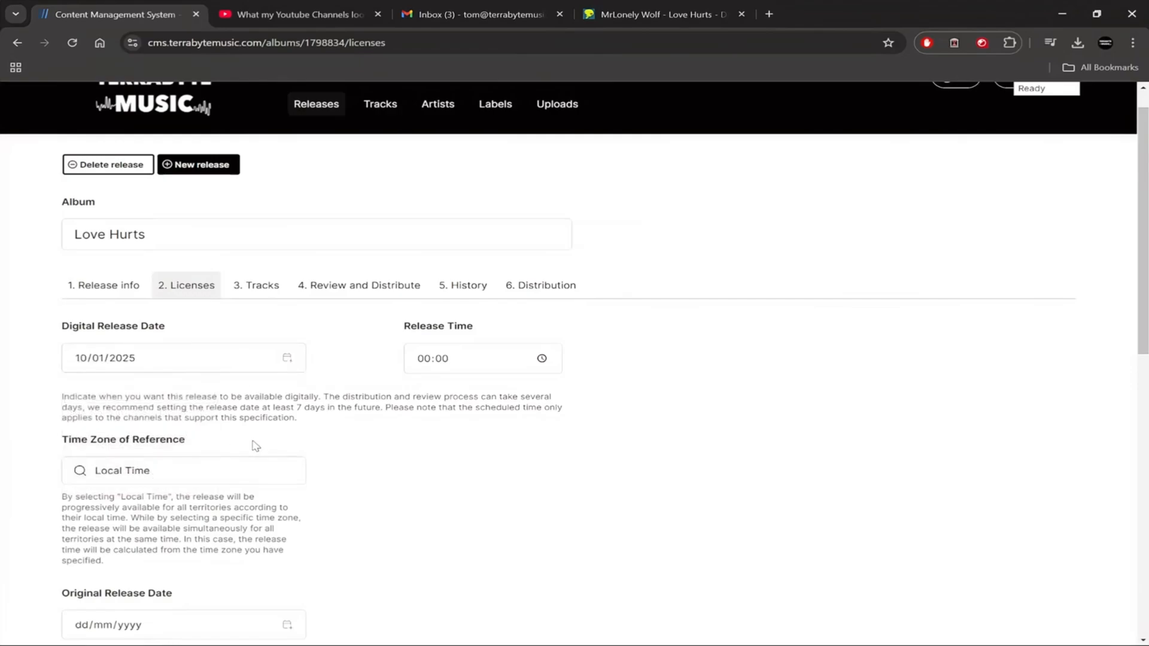
pyautogui.scroll(-1, 255, 446)
pyautogui.click(288, 543)
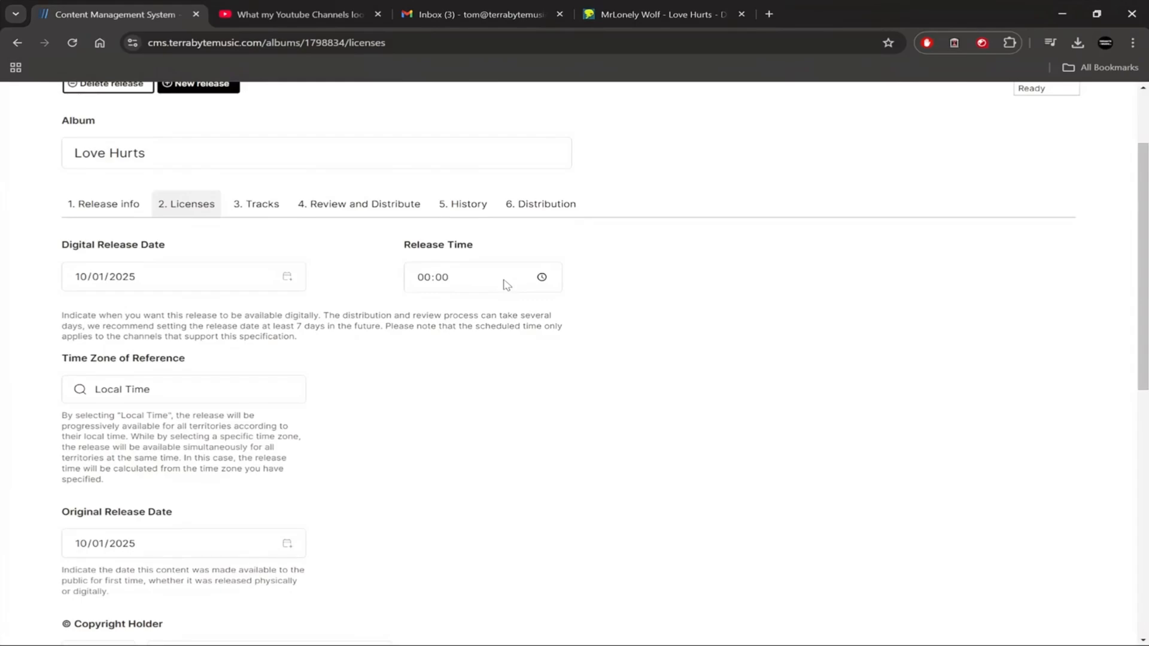
# - Enter "MrLonely Wolf Entertainment" as both the copyright holder and the phonogram rights holder
pyautogui.scroll(-3, 507, 285)
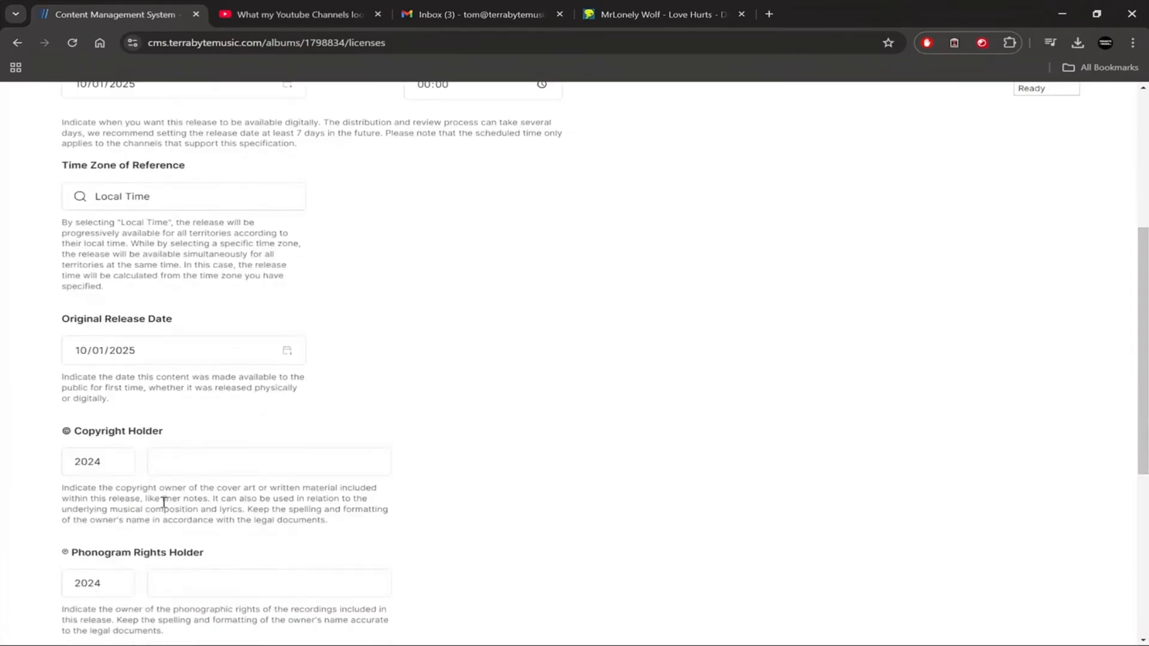
pyautogui.moveTo(62, 488); pyautogui.dragTo(352, 514)
pyautogui.click(290, 468)
pyautogui.write('MrLonely Wolf Entertainment')
pyautogui.moveTo(311, 463); pyautogui.dragTo(162, 457)
pyautogui.hotkey('ctrl', 'c')
pyautogui.click(178, 572)
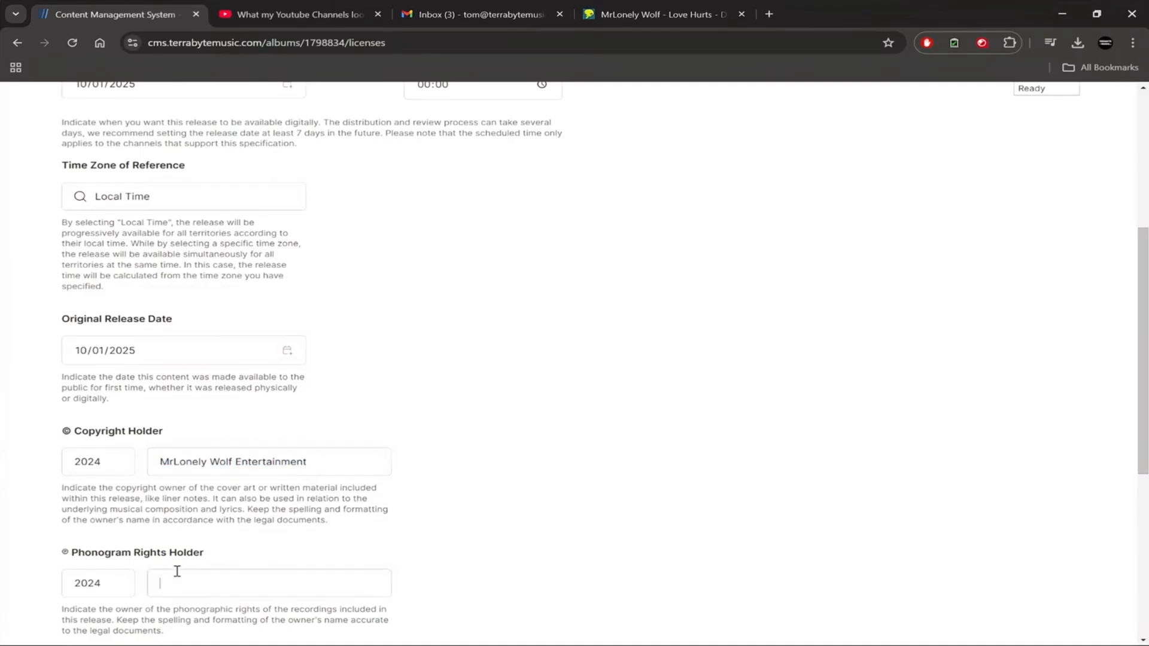
pyautogui.hotkey('ctrl', 'v')
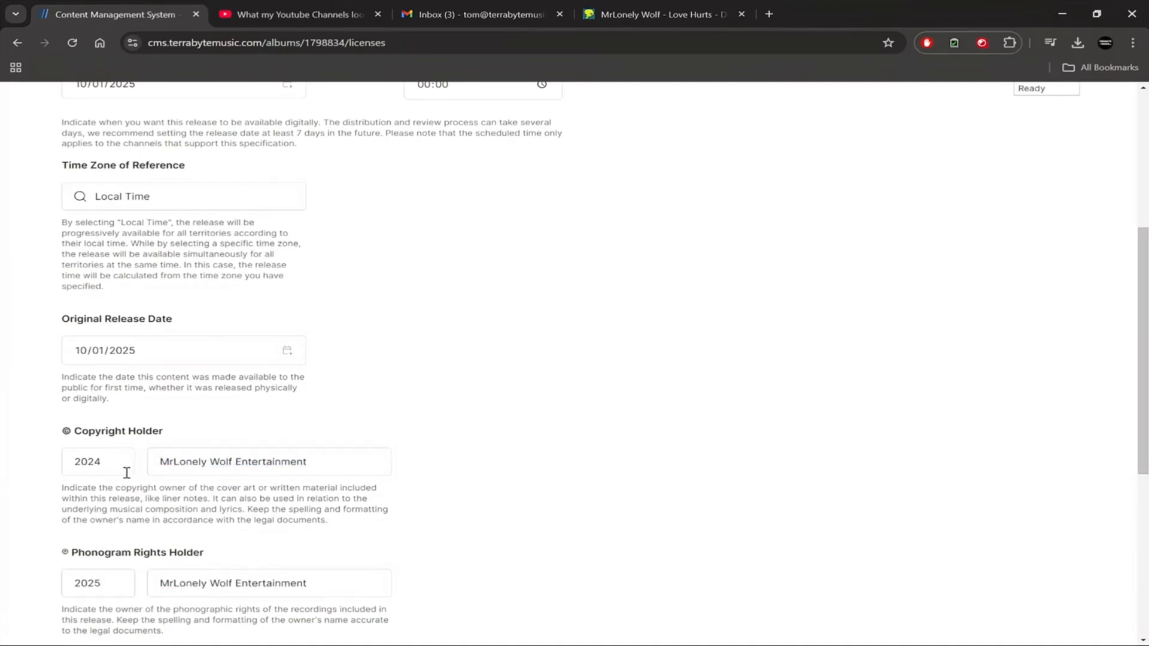
# - Set the years for the copyright holder and the phonogram rights holder to 2025
pyautogui.click(125, 459)
pyautogui.press('BackSpace')
pyautogui.write('5')
# - Set the price category to premium and save the license details
pyautogui.scroll(-2, 268, 425)
pyautogui.scroll(-3, 267, 429)
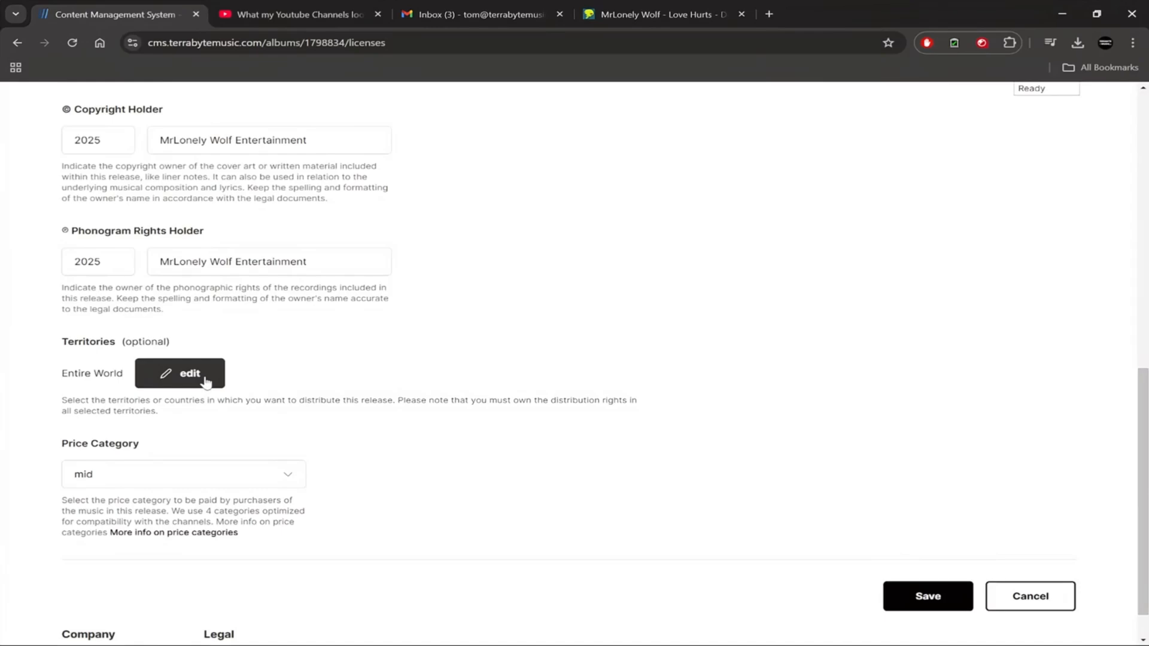
pyautogui.click(186, 487)
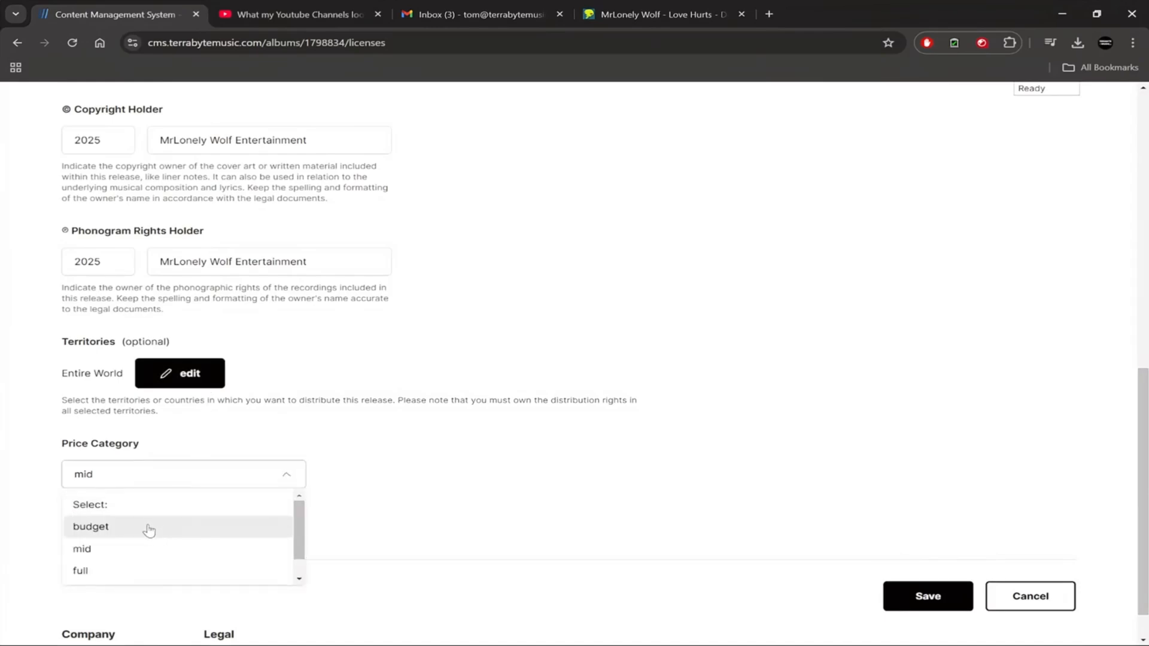
pyautogui.scroll(-1, 149, 530)
pyautogui.click(106, 571)
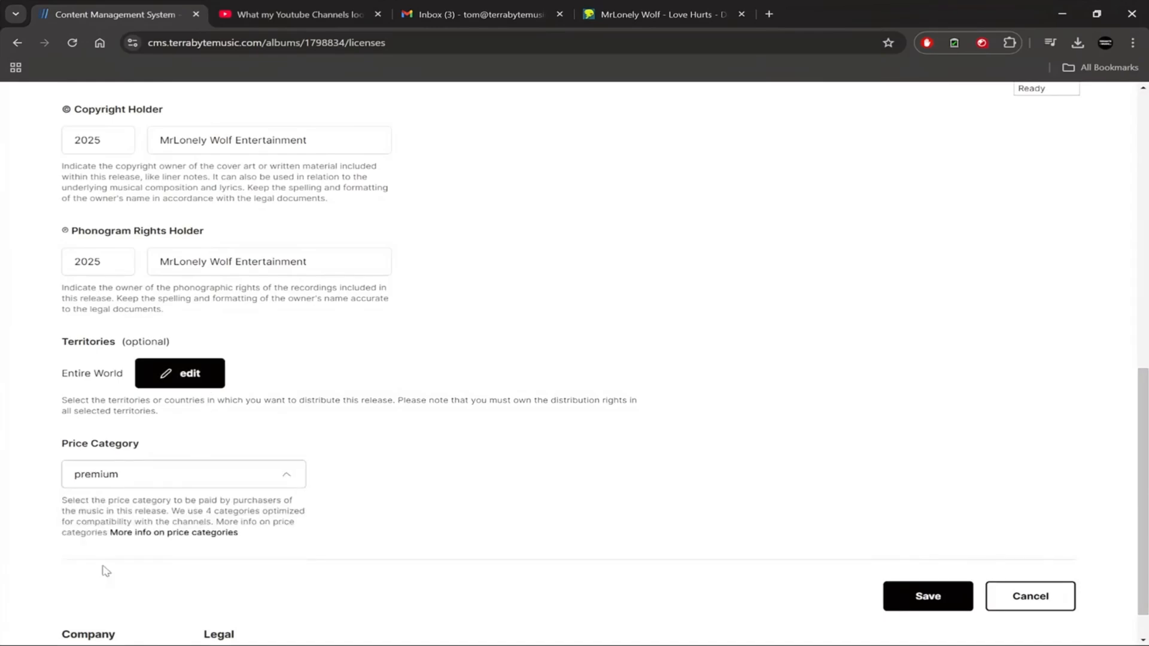
pyautogui.click(917, 605)
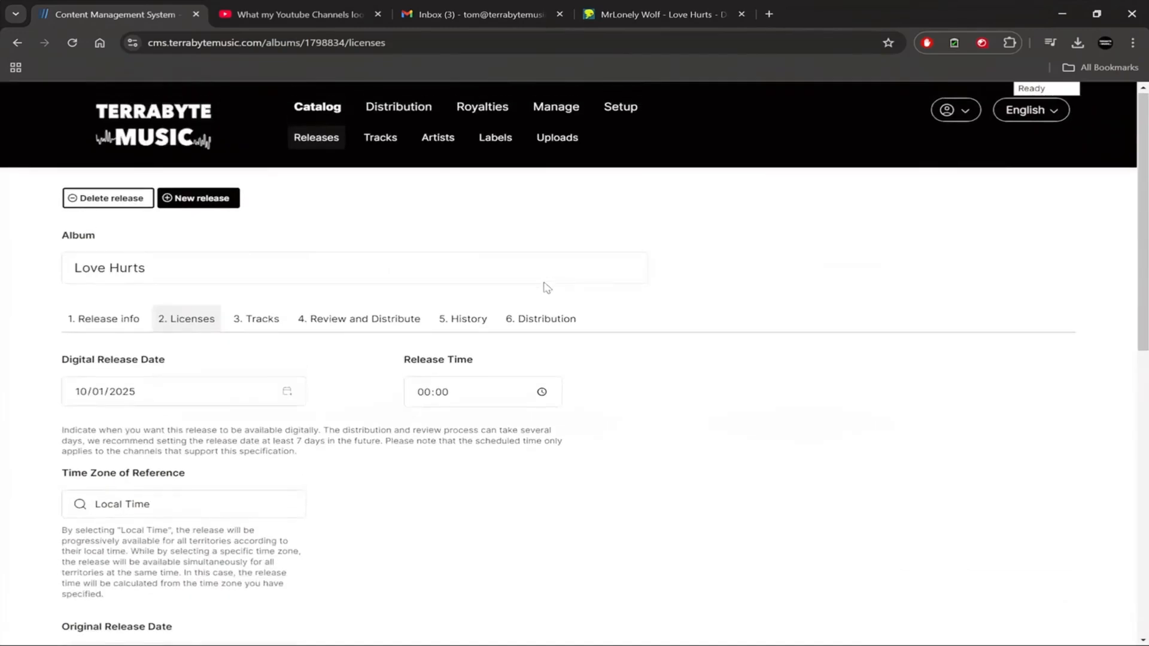
# - Open the first track of the release for editing and correct its title to "Love Hurts"
pyautogui.click(247, 321)
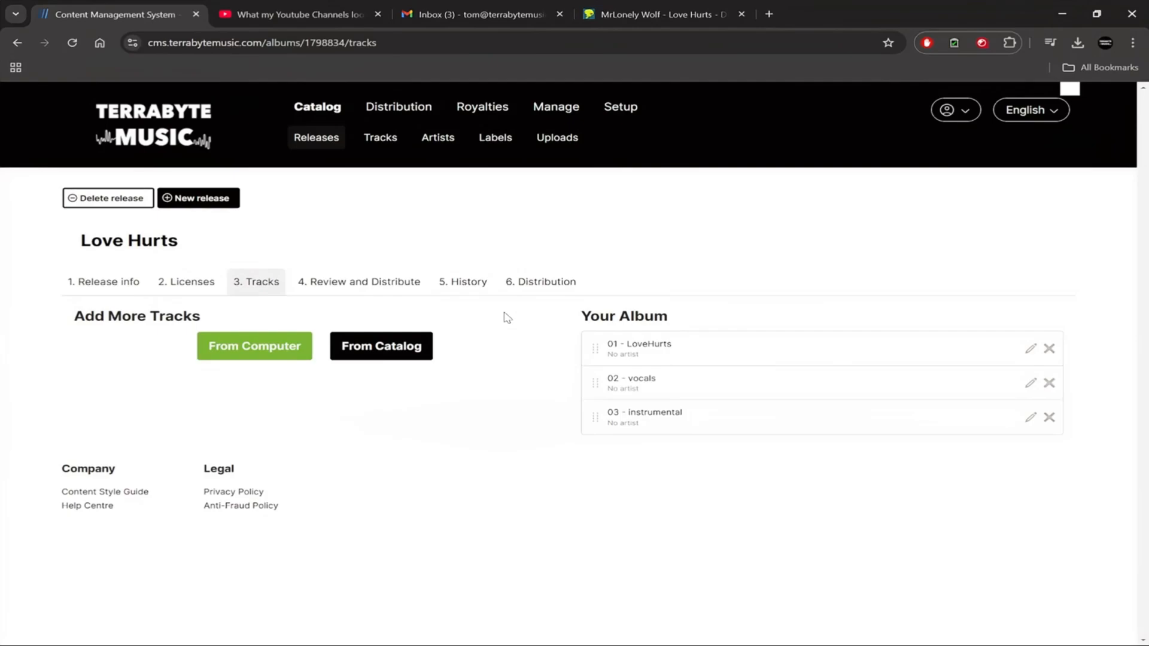
pyautogui.click(1031, 349)
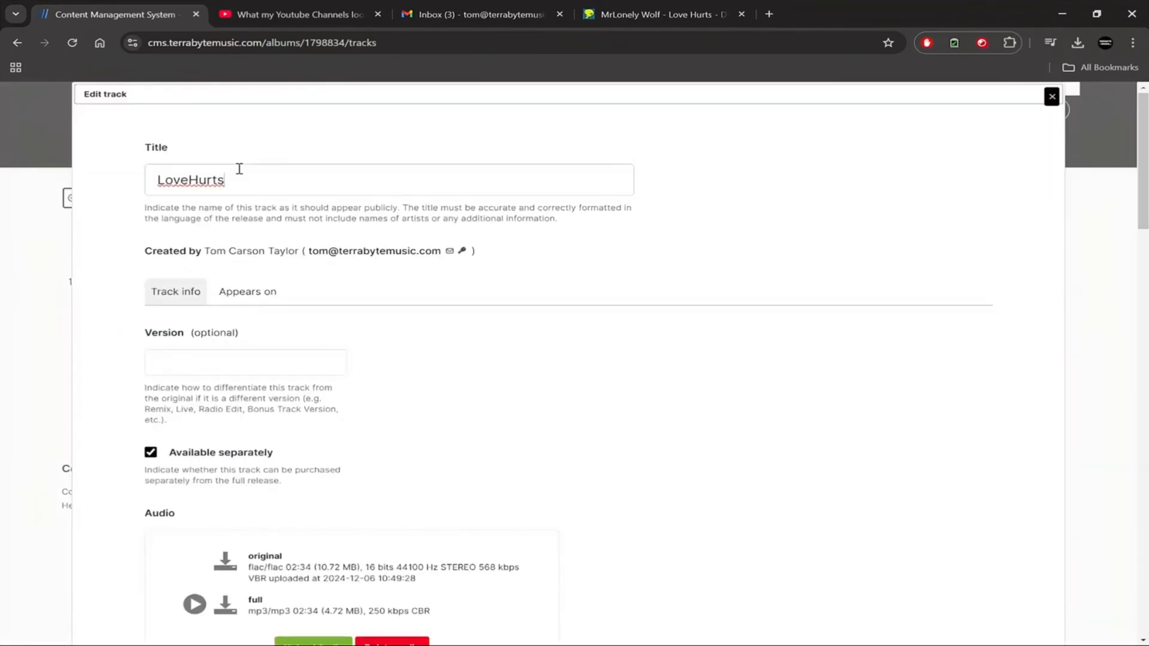
pyautogui.click(189, 181)
# - Mark the first track as not explicit, set its ISRC to QZWWE2400008, and save the track
pyautogui.scroll(-6, 259, 264)
pyautogui.scroll(-10, 258, 264)
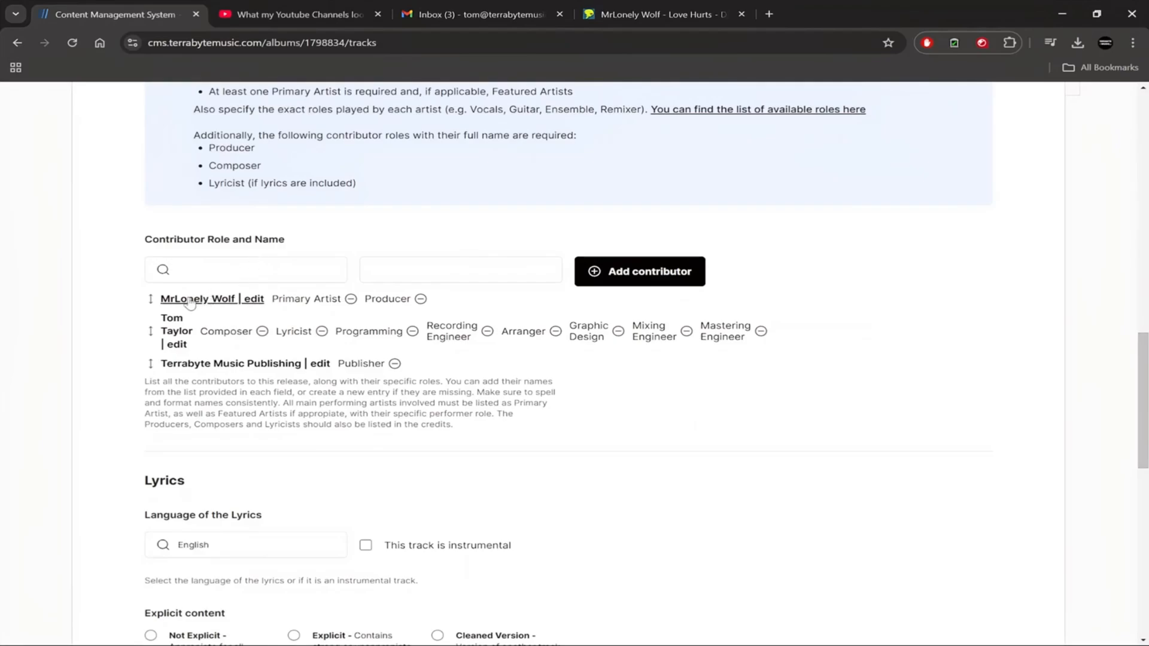
pyautogui.scroll(-2, 294, 396)
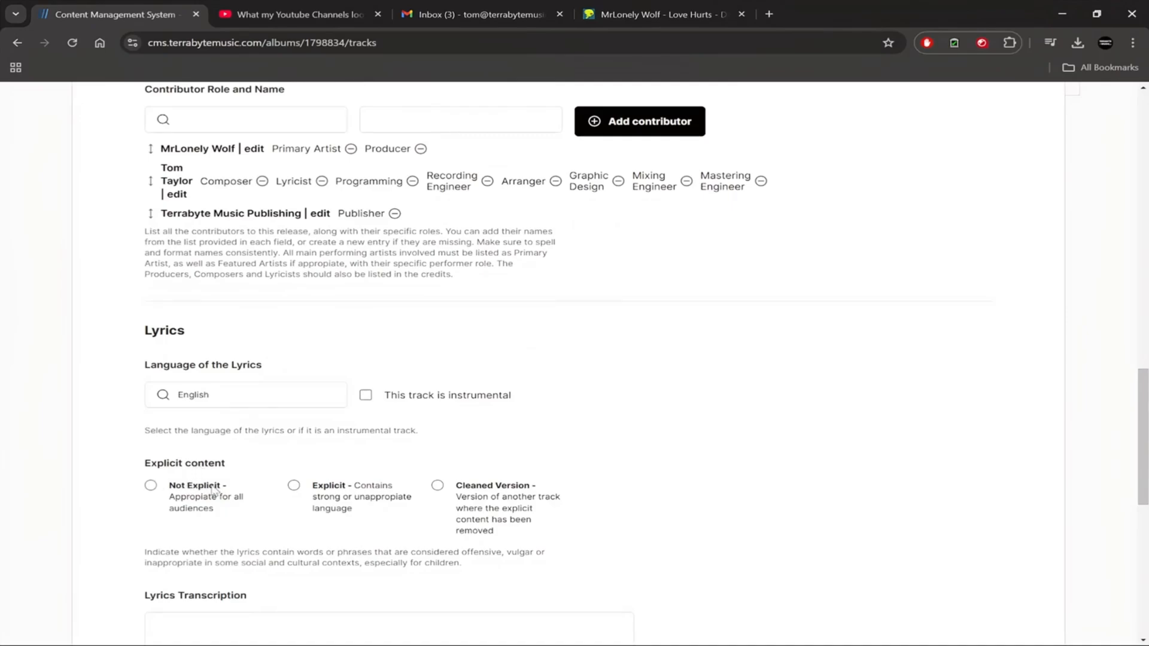
pyautogui.click(151, 488)
pyautogui.scroll(-5, 153, 488)
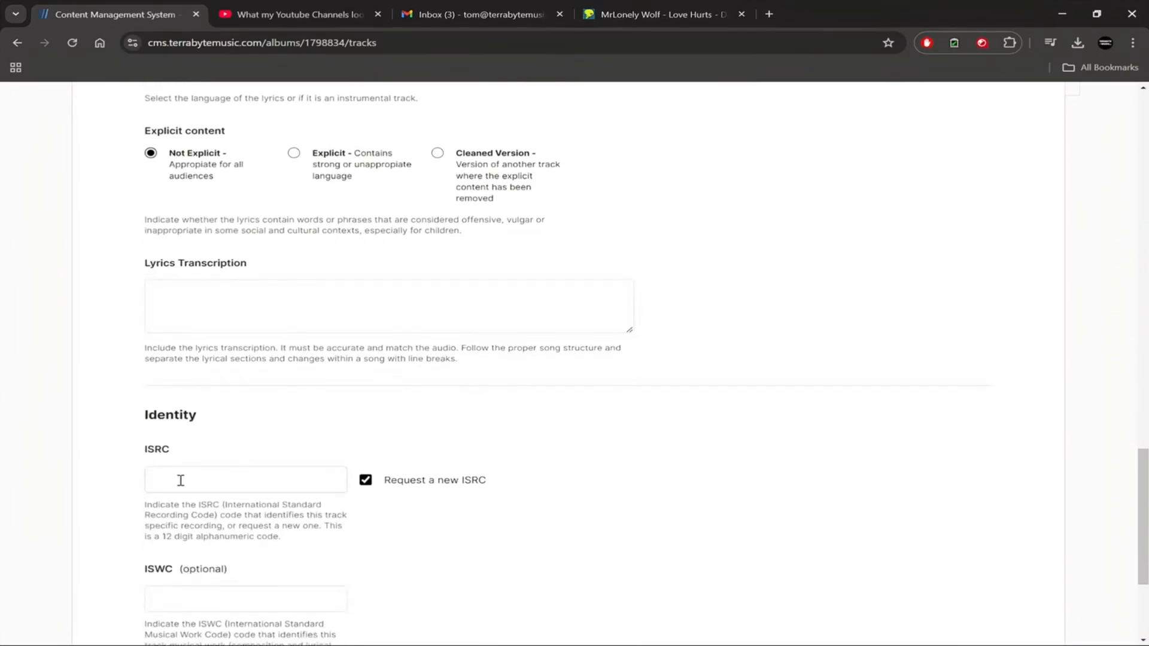
pyautogui.write('QZWWE2400008')
pyautogui.scroll(-1, 286, 435)
pyautogui.scroll(-3, 286, 435)
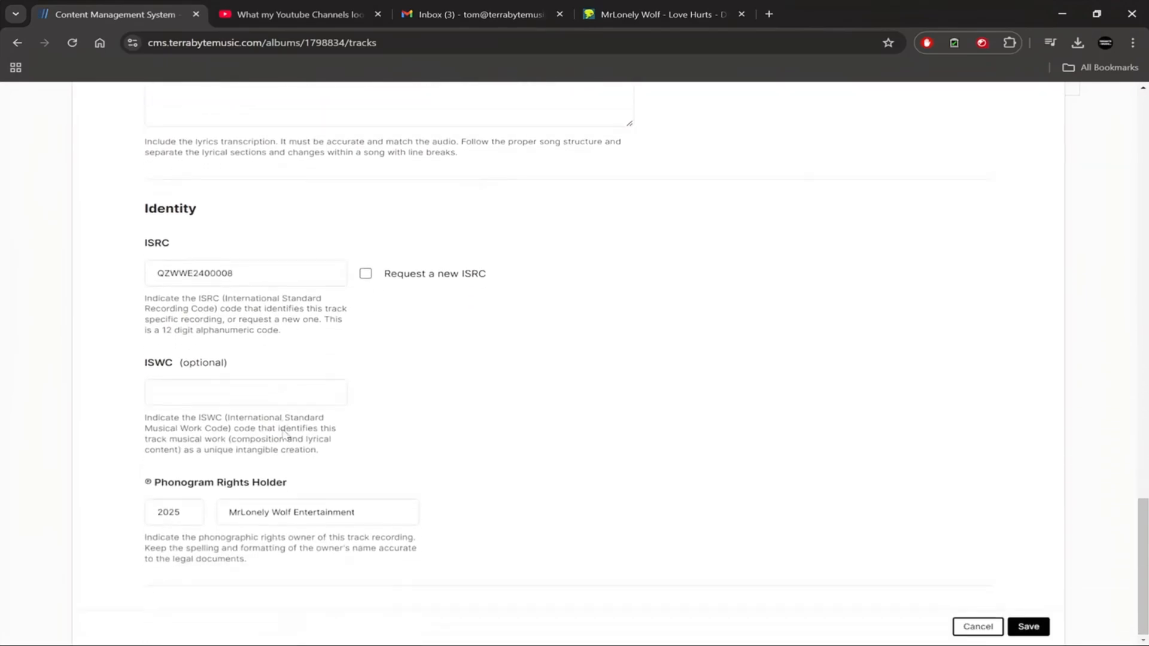
pyautogui.click(1031, 627)
# - Edit the vocals track, setting its title to "Love Hurts" and its version to "Acapella"
pyautogui.click(1030, 381)
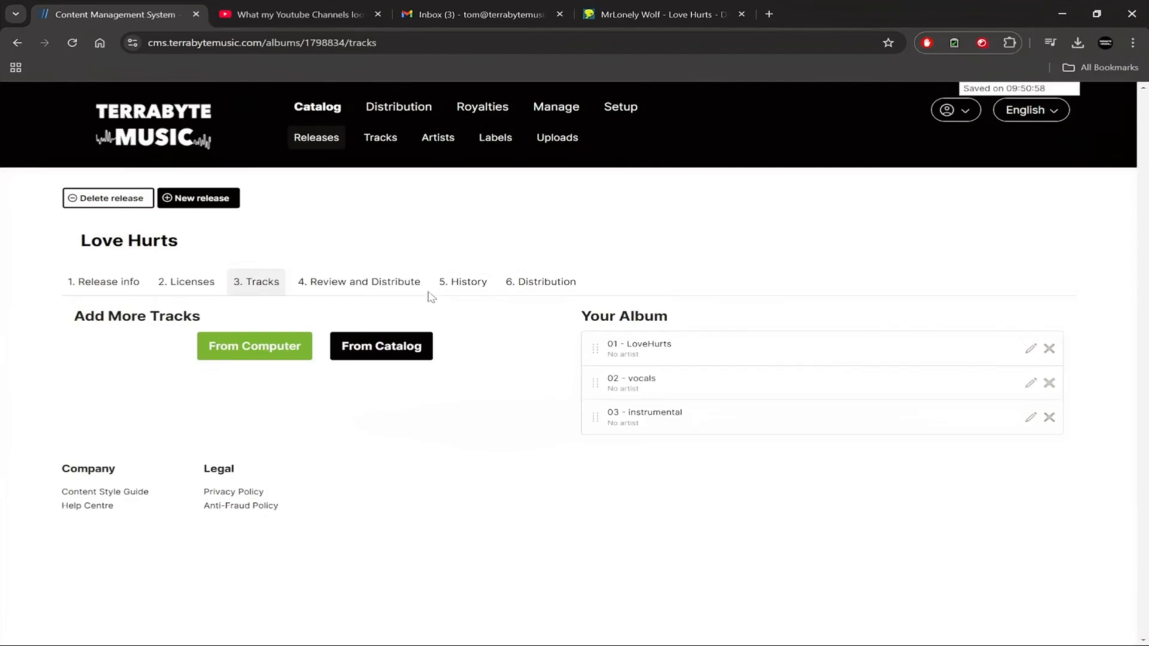
pyautogui.write('Love ')
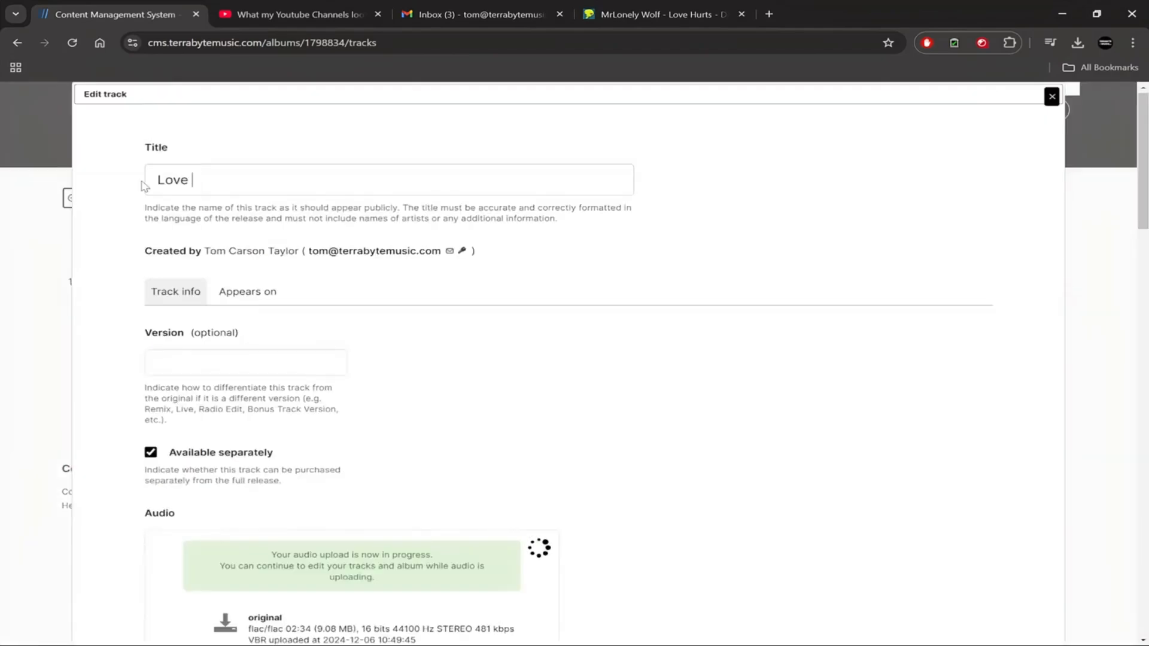
pyautogui.write('Hurts')
pyautogui.click(187, 359)
pyautogui.write('Acap')
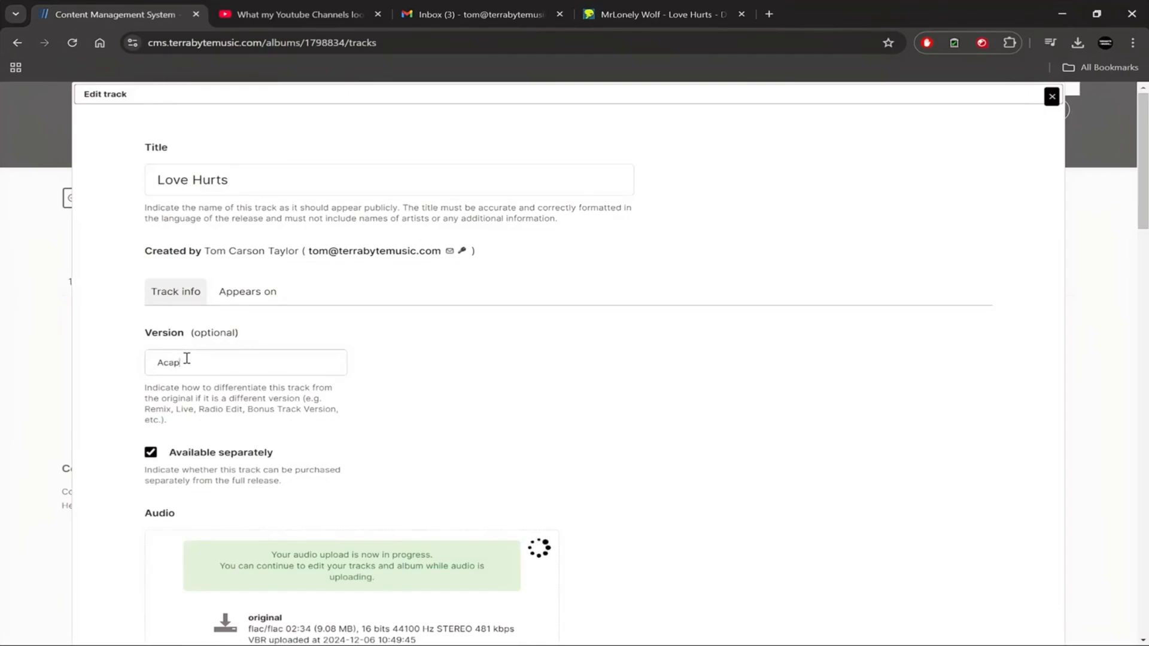
pyautogui.write('ella')
# - Mark the vocals track as not explicit, set its ISRC to QZWWE2400009, and save the track
pyautogui.scroll(-15, 423, 372)
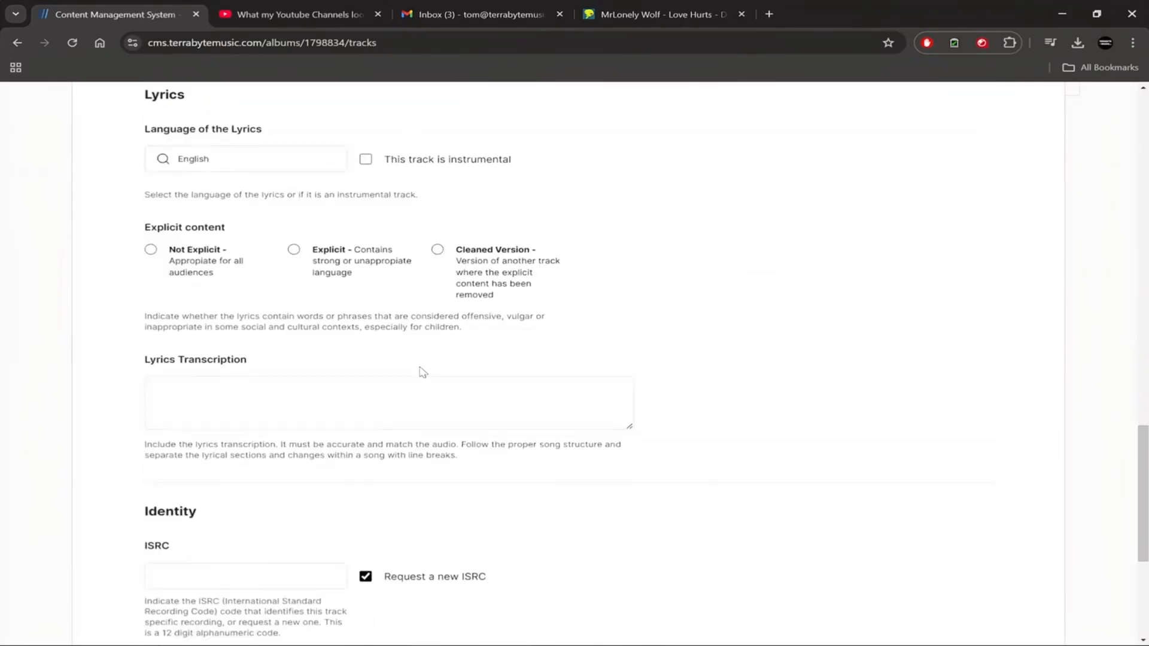
pyautogui.click(204, 258)
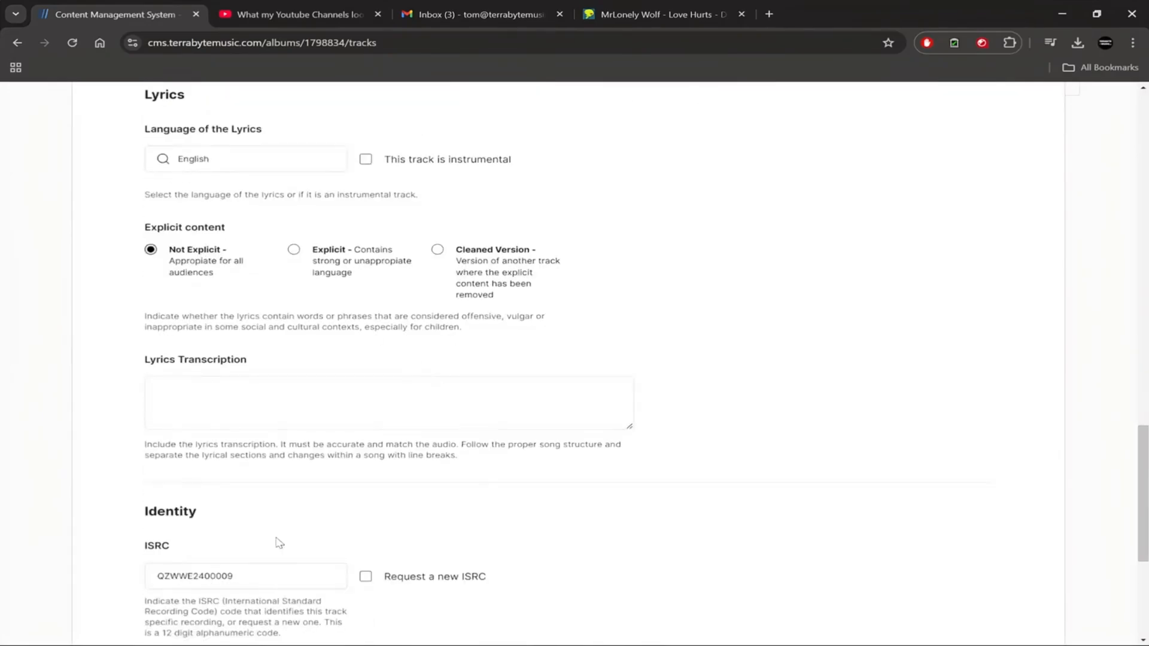
pyautogui.scroll(-1, 278, 541)
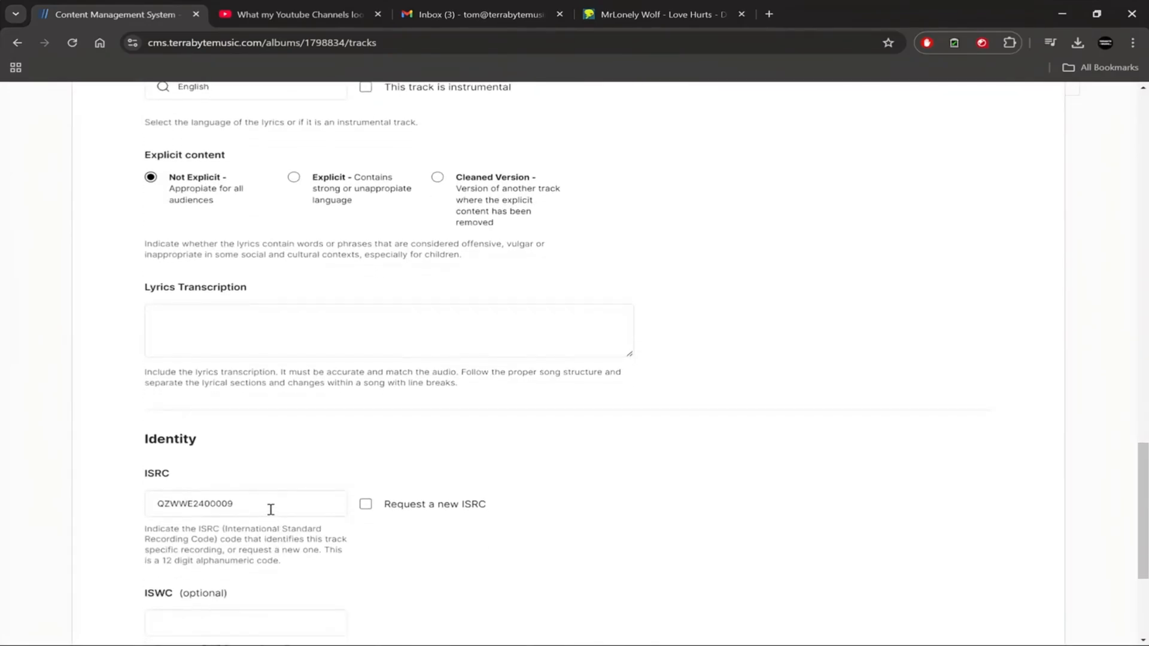
pyautogui.scroll(-4, 271, 509)
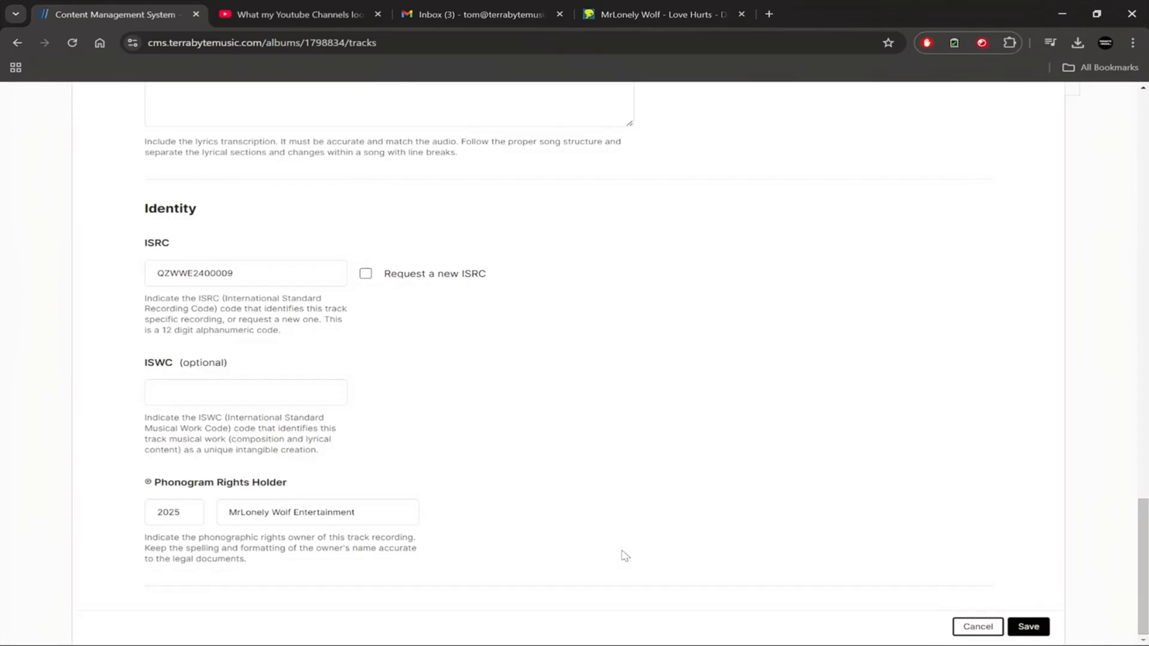
pyautogui.click(1028, 627)
# - Review the release's credits, genres, dates, rights holders and the ISRCs, titles and artists of all its tracks before distribution
pyautogui.click(354, 281)
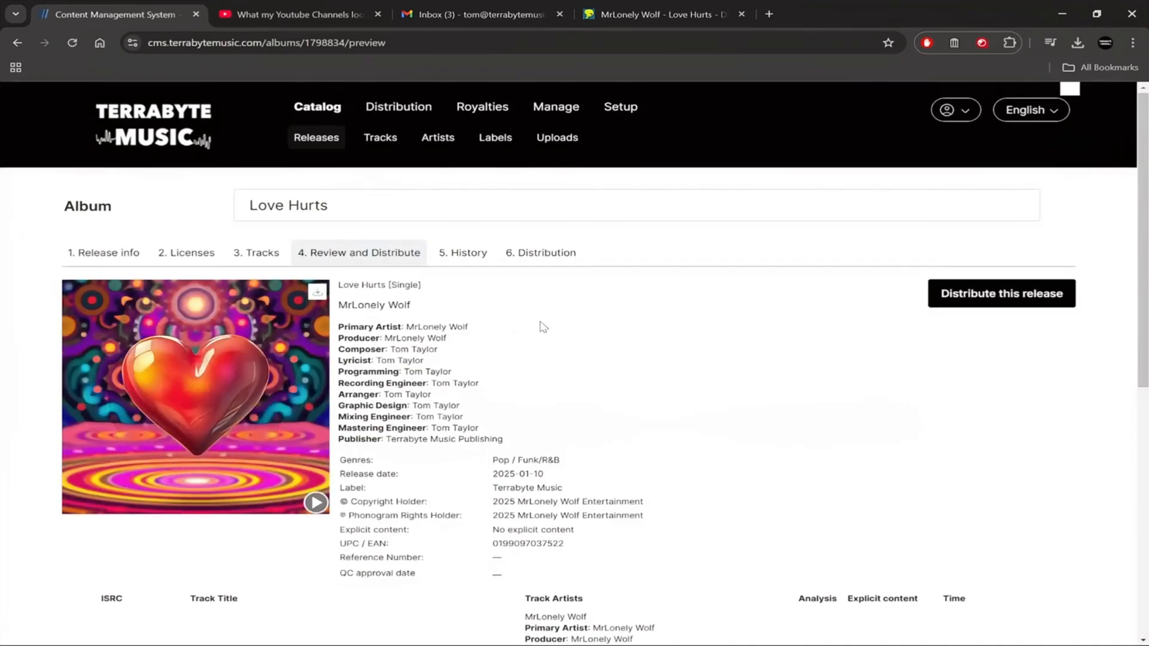
pyautogui.scroll(-5, 591, 419)
pyautogui.scroll(-3, 590, 416)
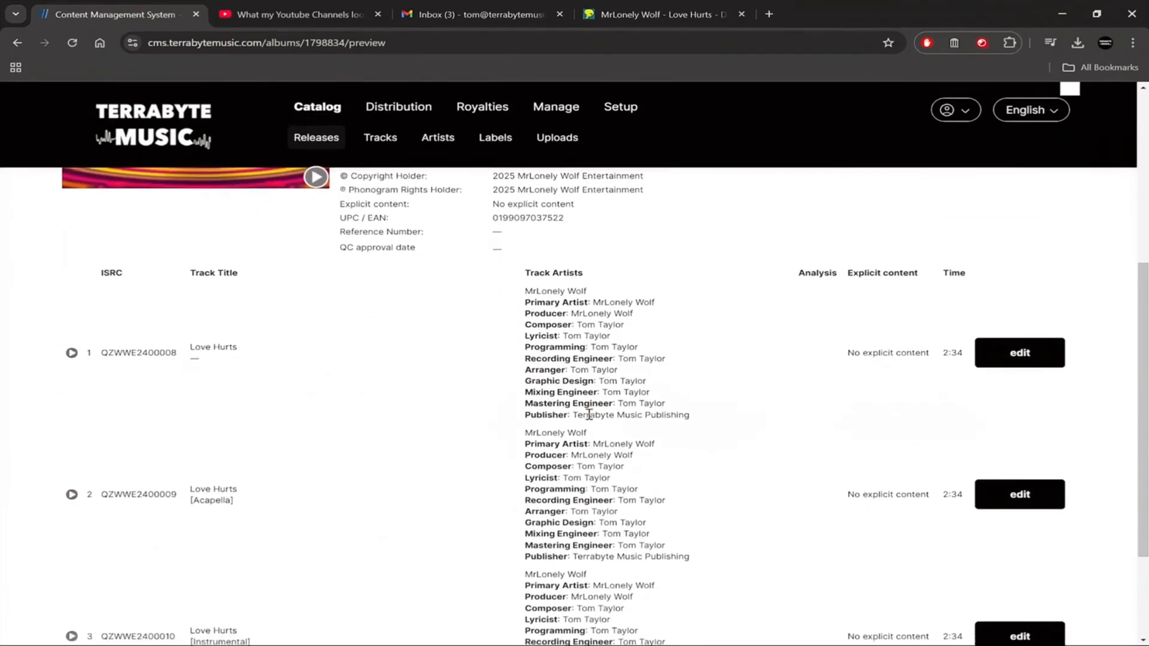
pyautogui.scroll(-1, 590, 414)
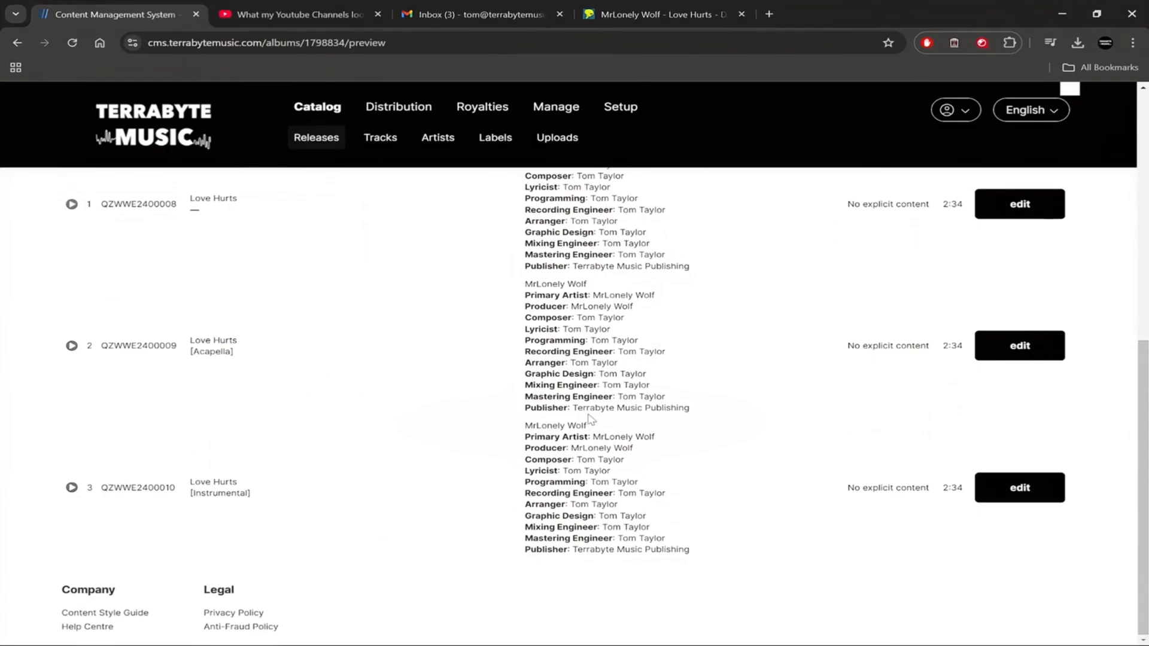
pyautogui.scroll(5, 591, 419)
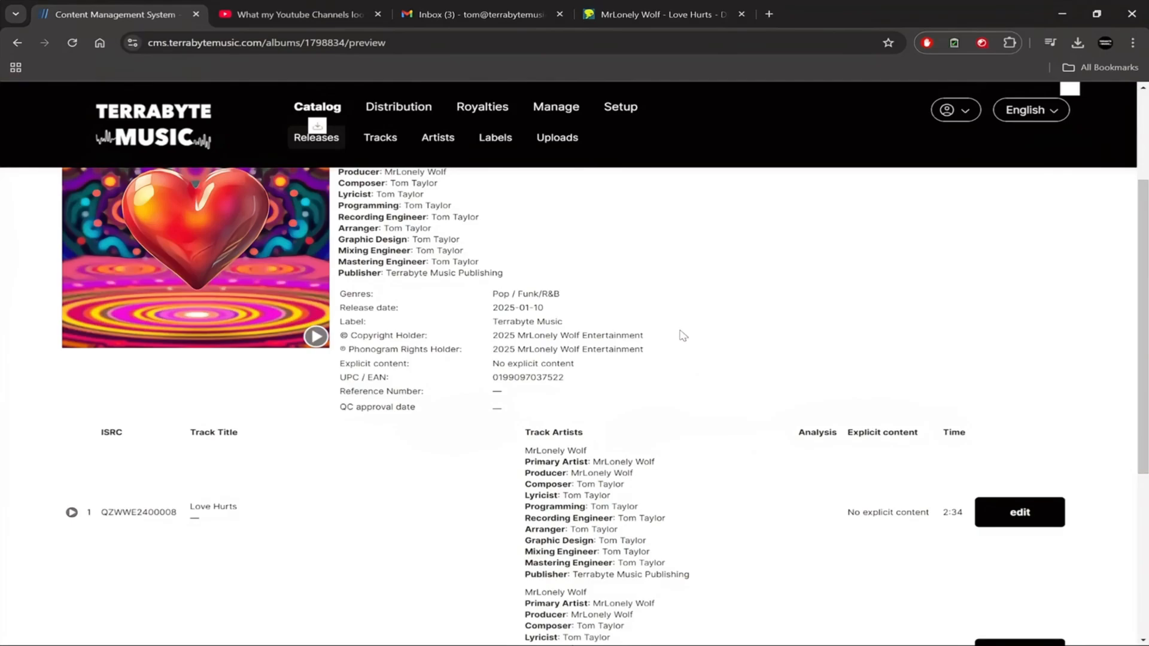
pyautogui.scroll(3, 639, 329)
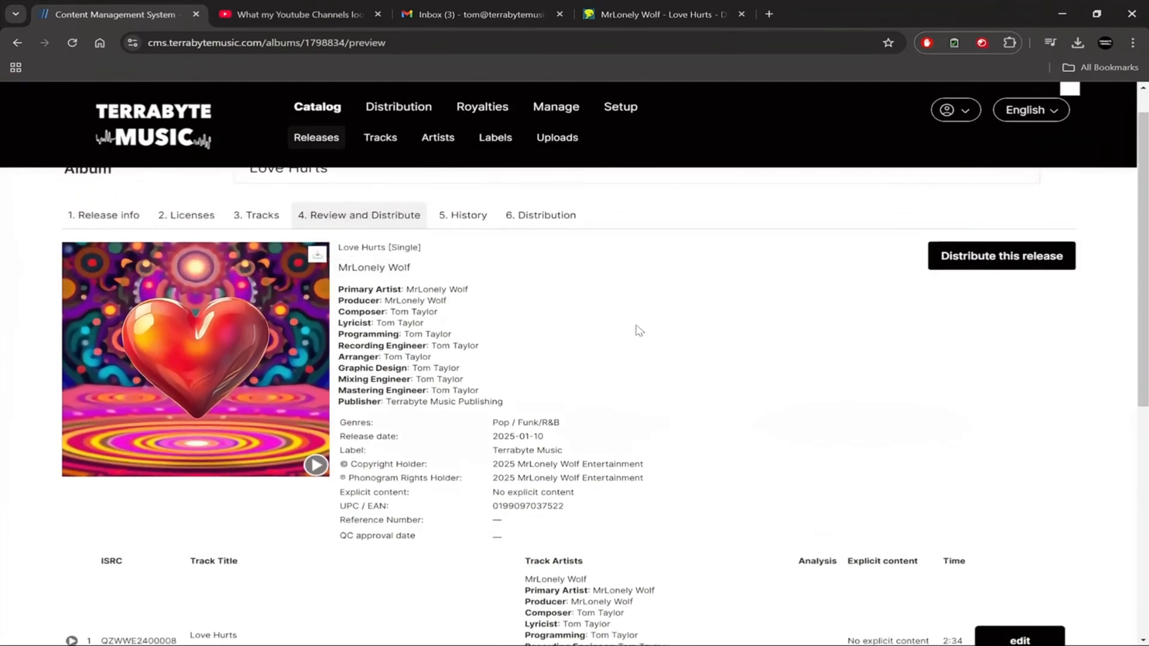
pyautogui.scroll(-2, 639, 330)
pyautogui.scroll(2, 639, 331)
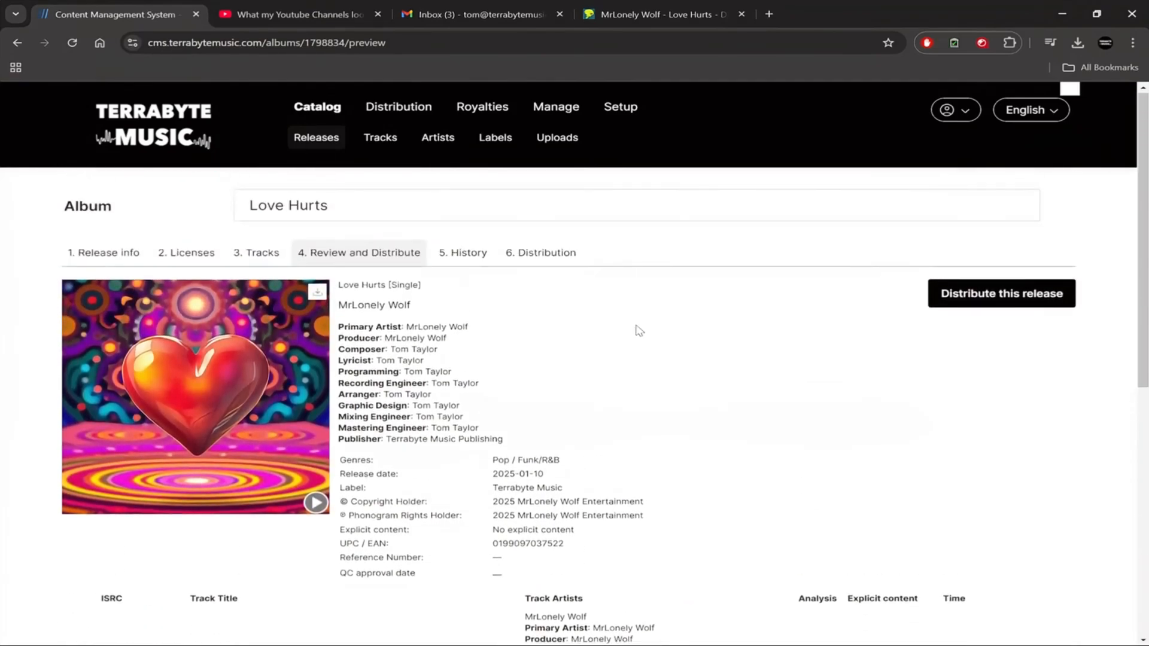
pyautogui.scroll(-2, 640, 330)
pyautogui.scroll(2, 640, 330)
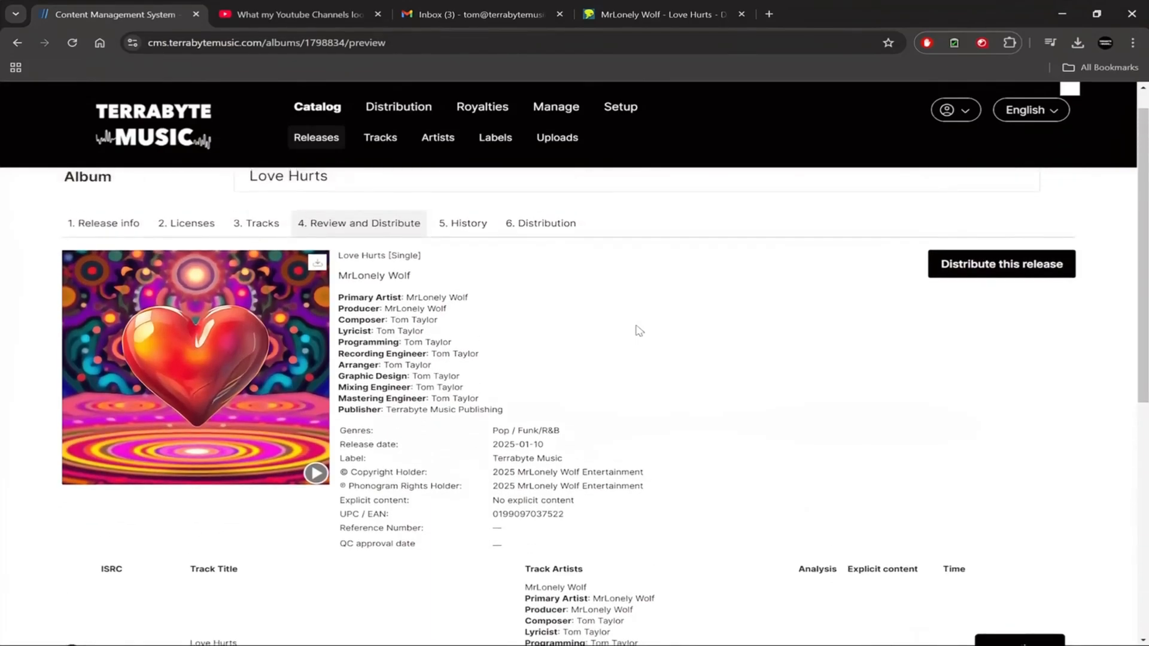
pyautogui.scroll(-7, 639, 331)
pyautogui.scroll(8, 670, 445)
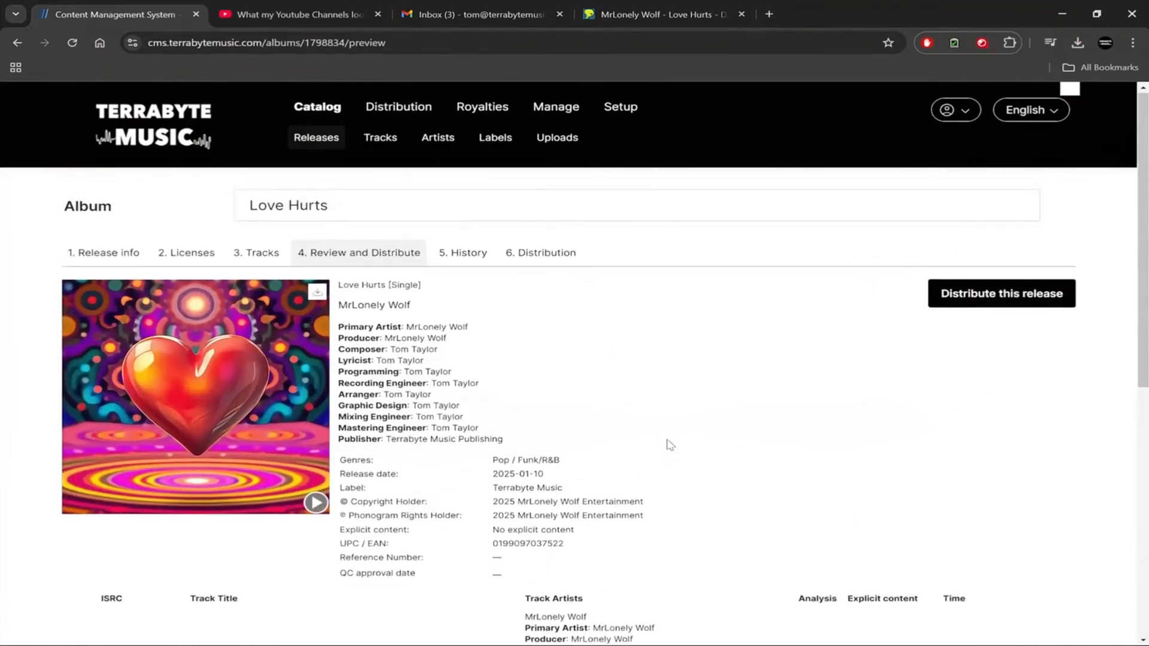
# - Request distribution of the release to all the preselected channels, then check and close the export summary
pyautogui.click(997, 303)
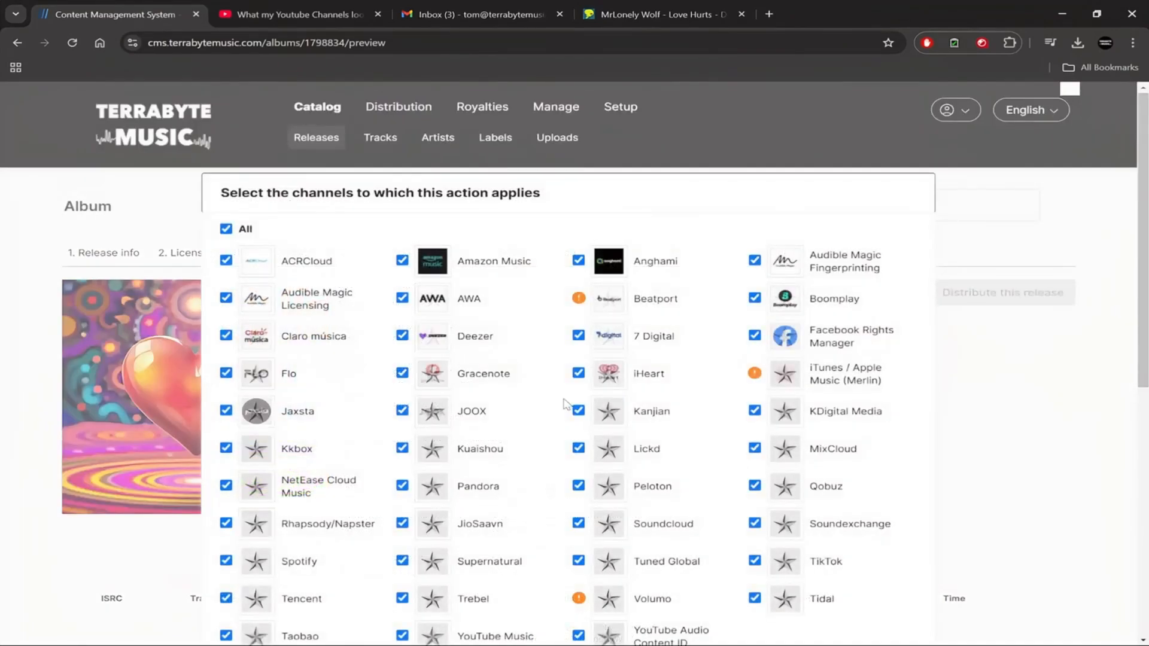
pyautogui.scroll(-3, 565, 403)
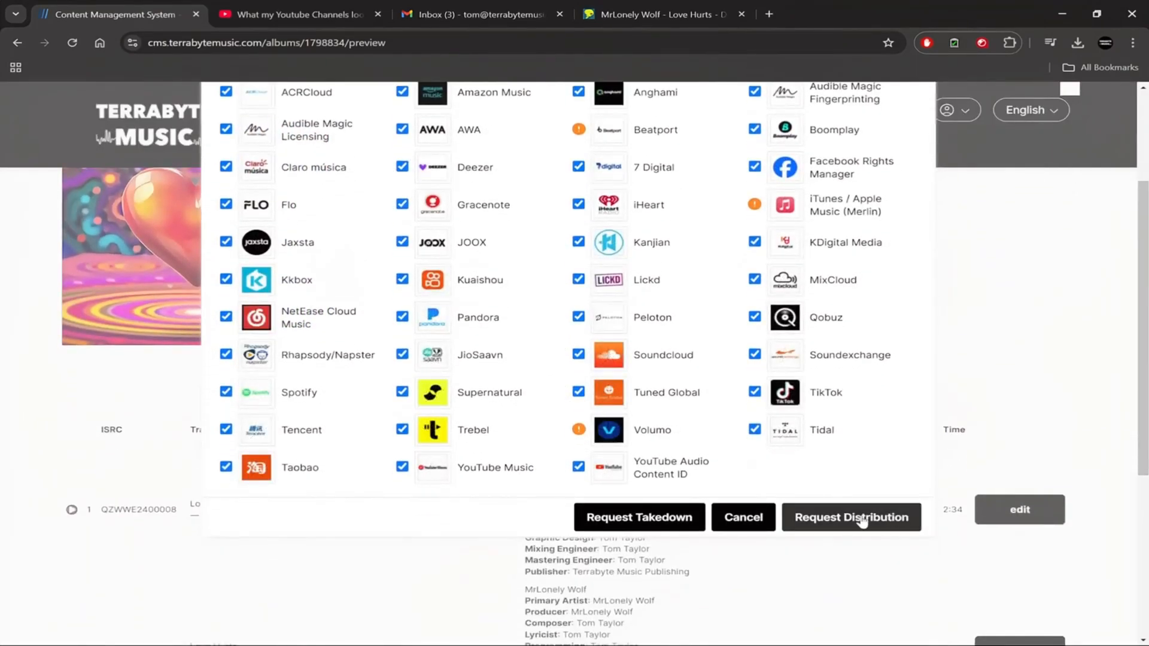
pyautogui.click(862, 518)
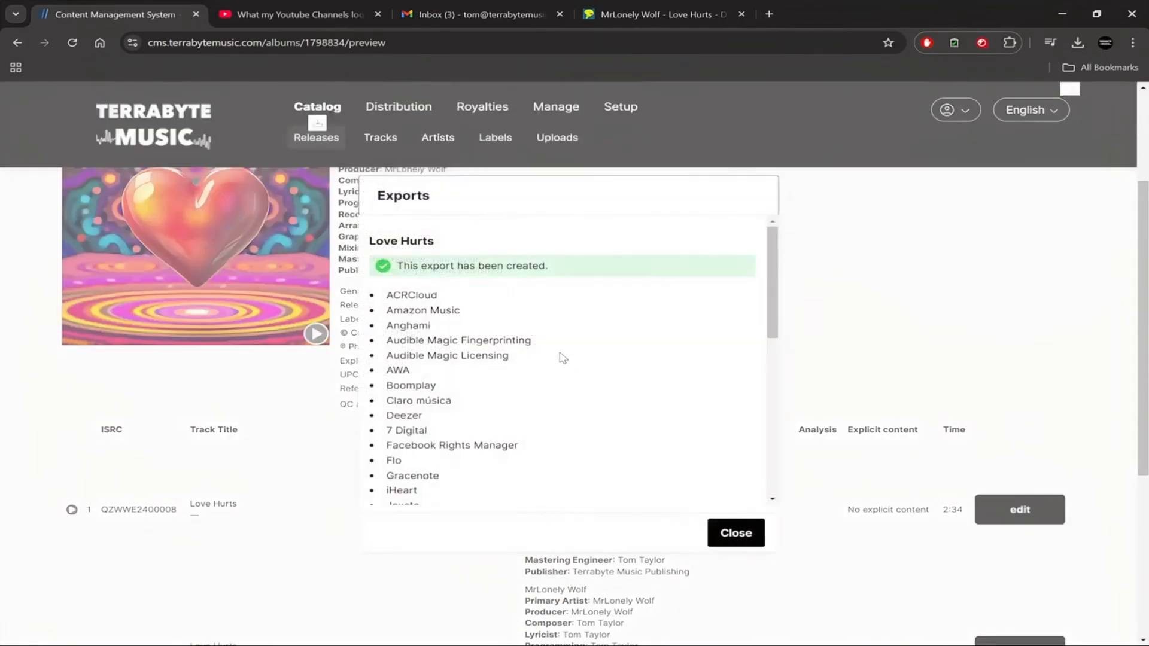
pyautogui.scroll(-6, 563, 358)
pyautogui.scroll(-1, 563, 358)
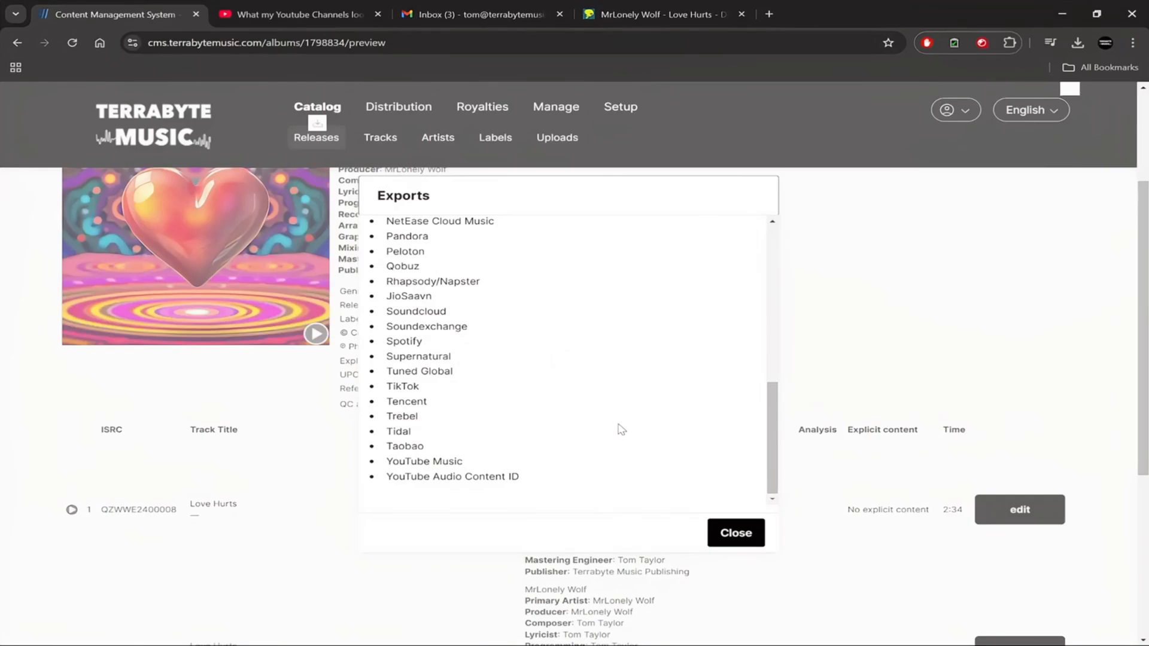
pyautogui.click(735, 533)
# - Return to the catalog's list of releases and examine their QC statuses
pyautogui.scroll(3, 587, 305)
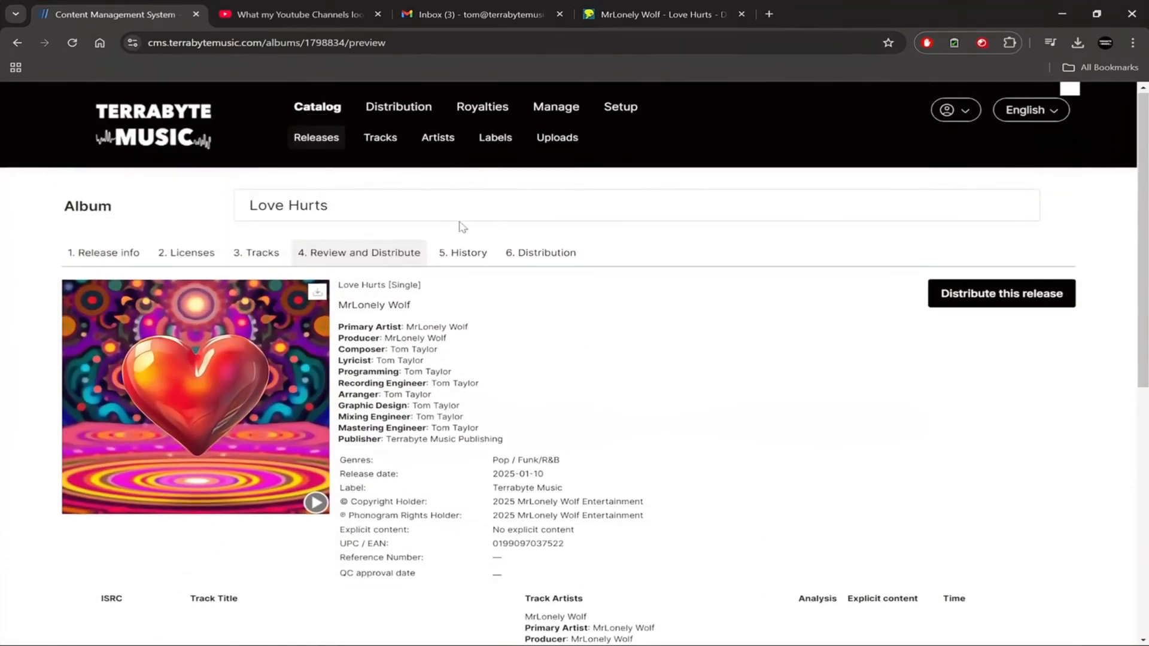
pyautogui.hotkey('alt', 'Left')
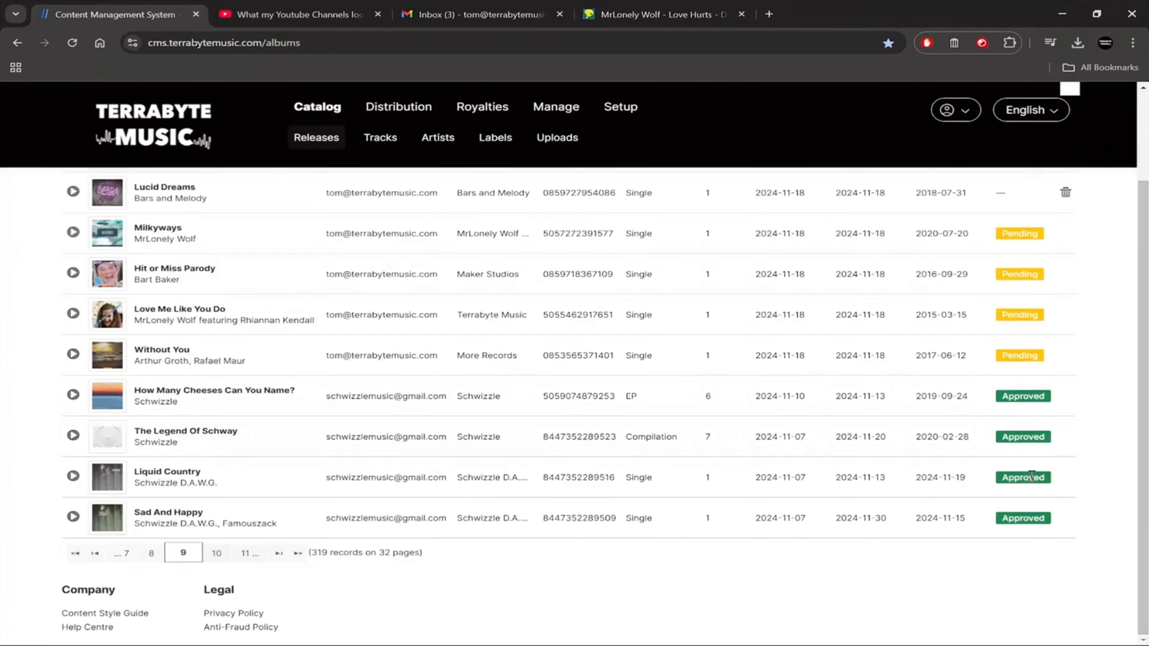
pyautogui.scroll(2, 501, 370)
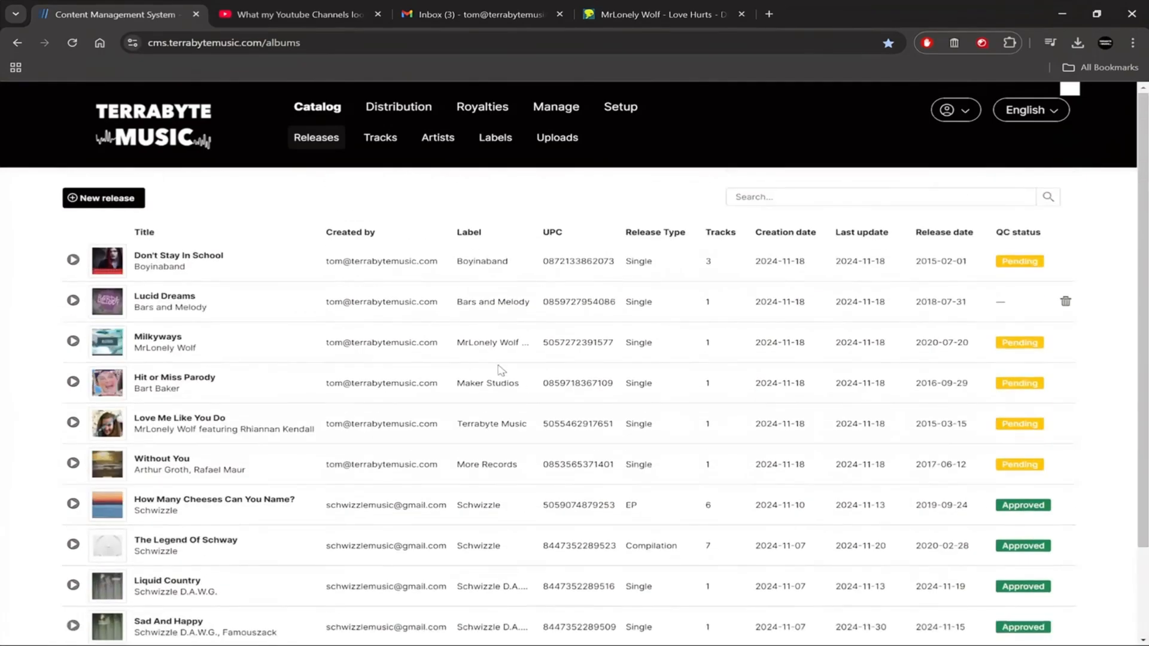